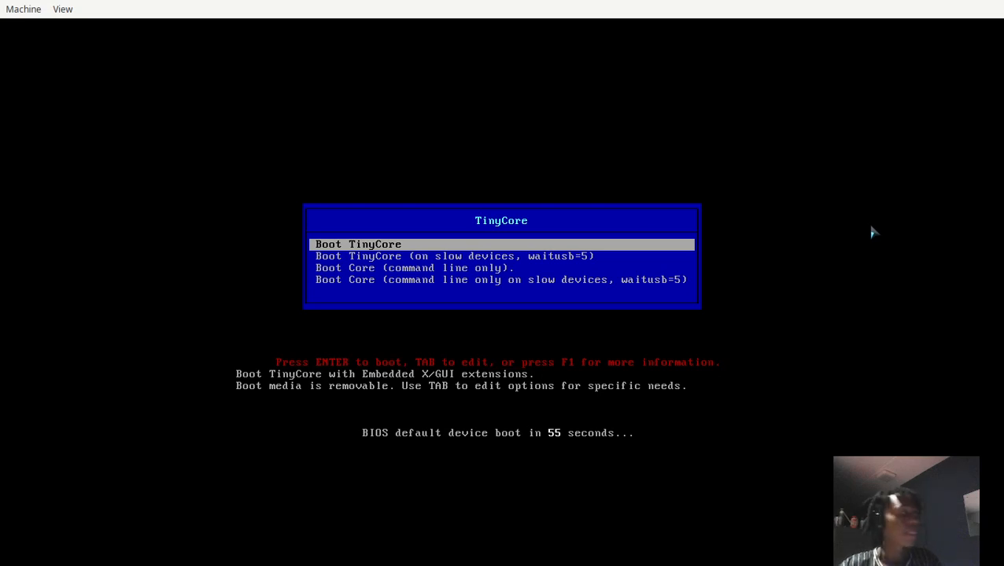
Boot the virtual machine with the "Boot TinyCore" entry, which includes the graphical desktop.
key("Down")
key("Up")
key("Return")
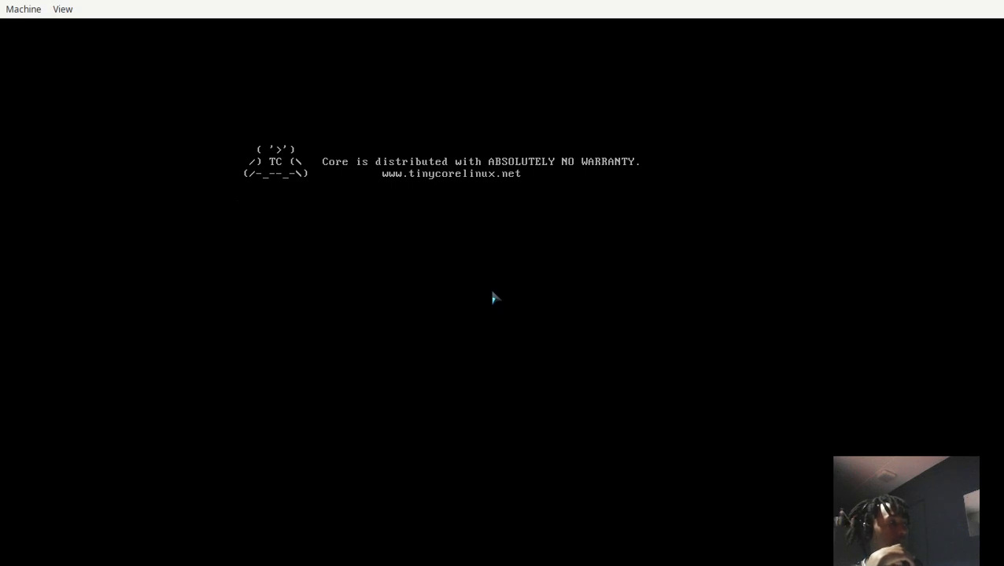
Scale the virtual machine's display so the whole TinyCore desktop, including its dock, fits in the full-size window.
key("super+f")
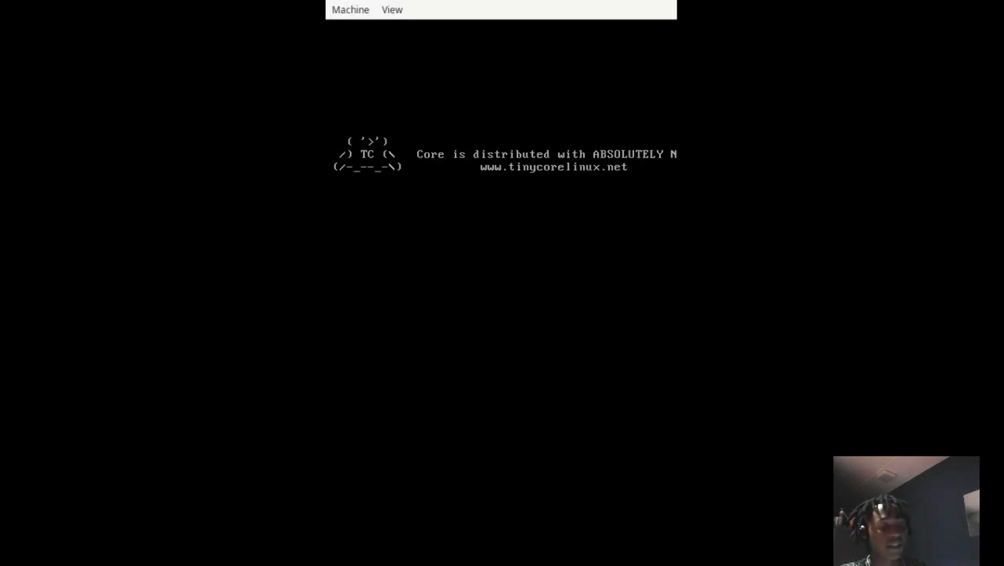
key("super+f")
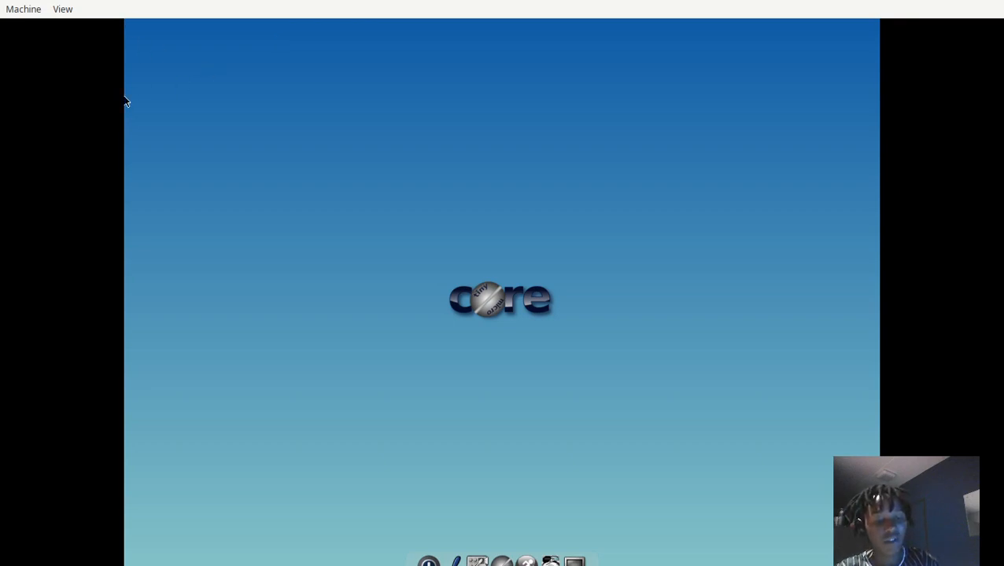
left_click(63, 9)
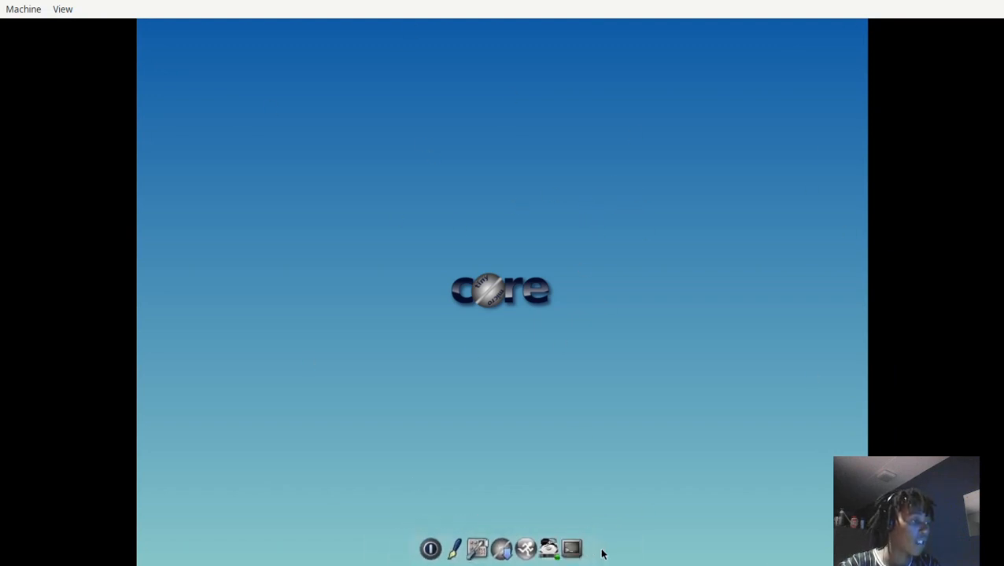
Open a terminal from the desktop dock and move its window near the middle of the desktop.
left_click(572, 549)
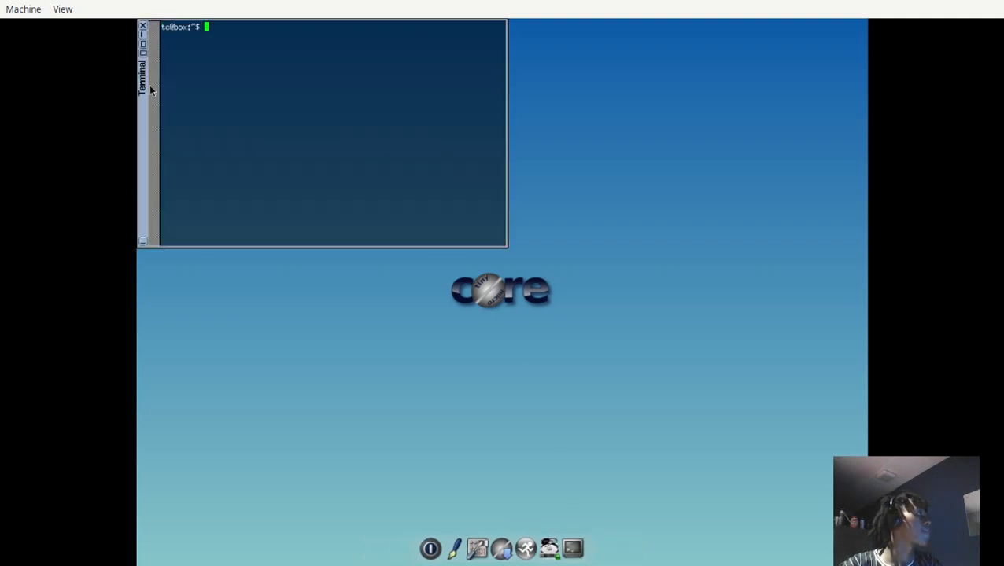
left_click_drag(150, 90, 273, 270)
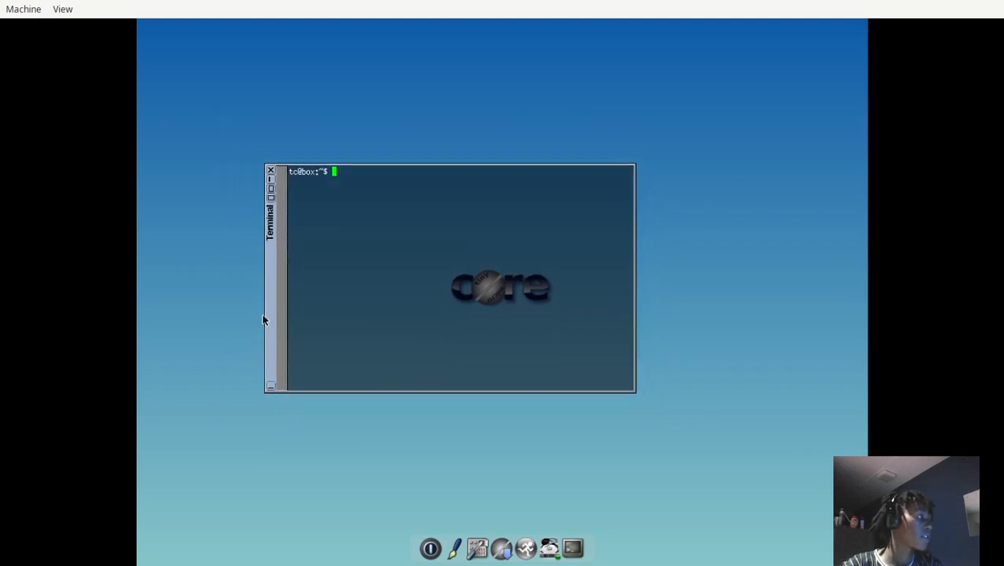
left_click_drag(268, 330, 299, 318)
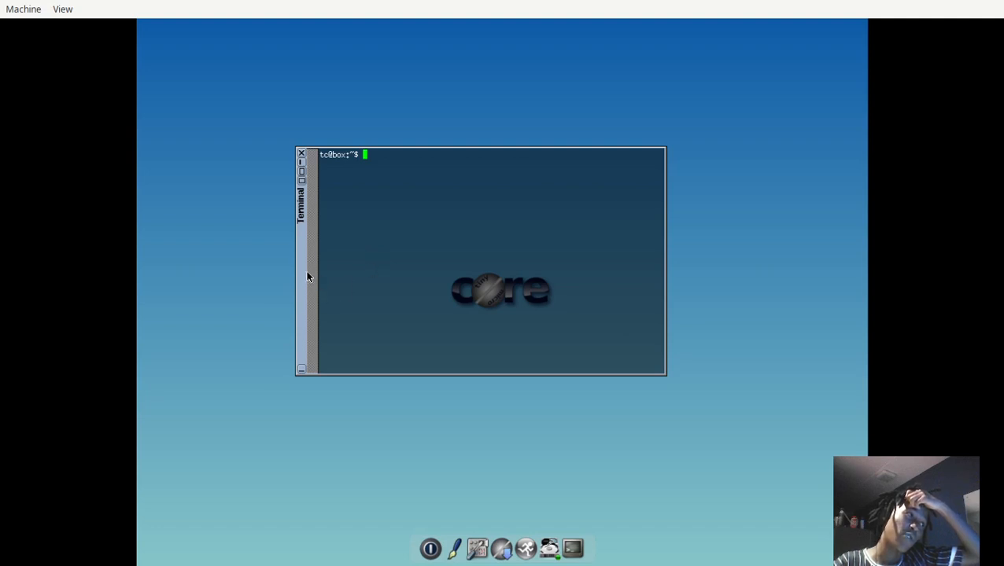
left_click_drag(303, 263, 296, 262)
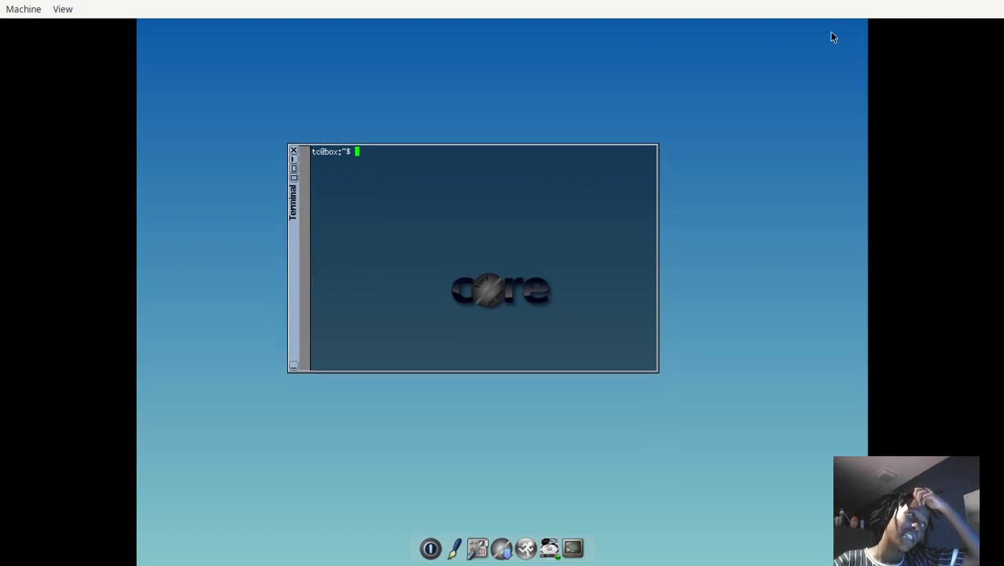
Check the home directory in the terminal with ls, pwd, cd and a second ls.
type("ls")
key("Return")
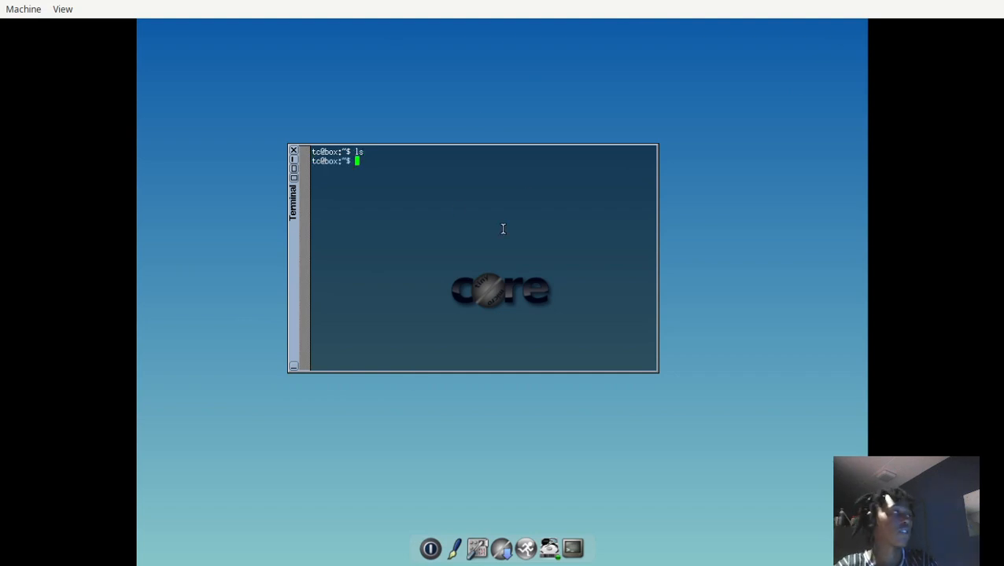
type("pwd")
key("Return")
type("cd")
key("Return")
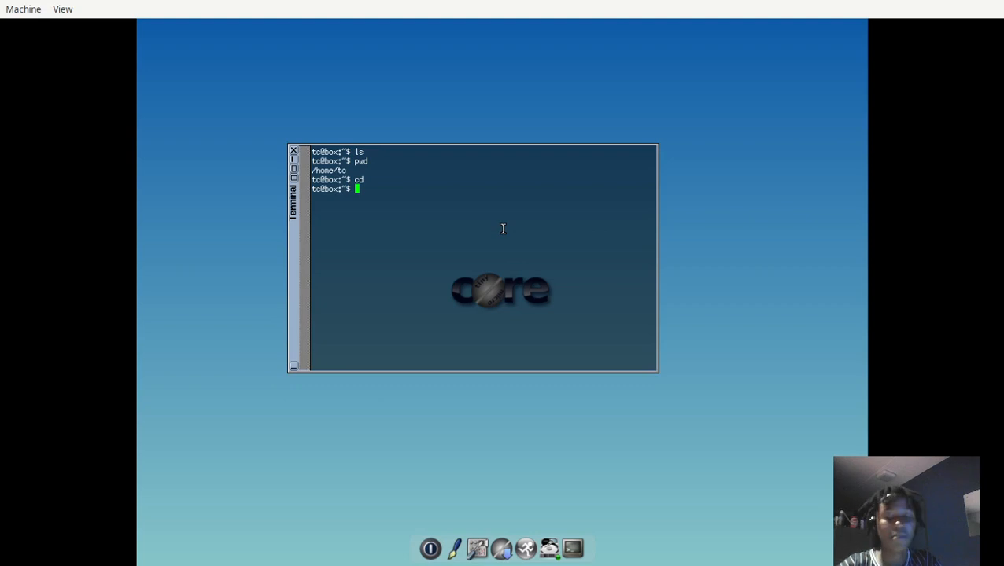
type("ls")
key("Return")
type("cd")
key("BackSpace")
key("BackSpace")
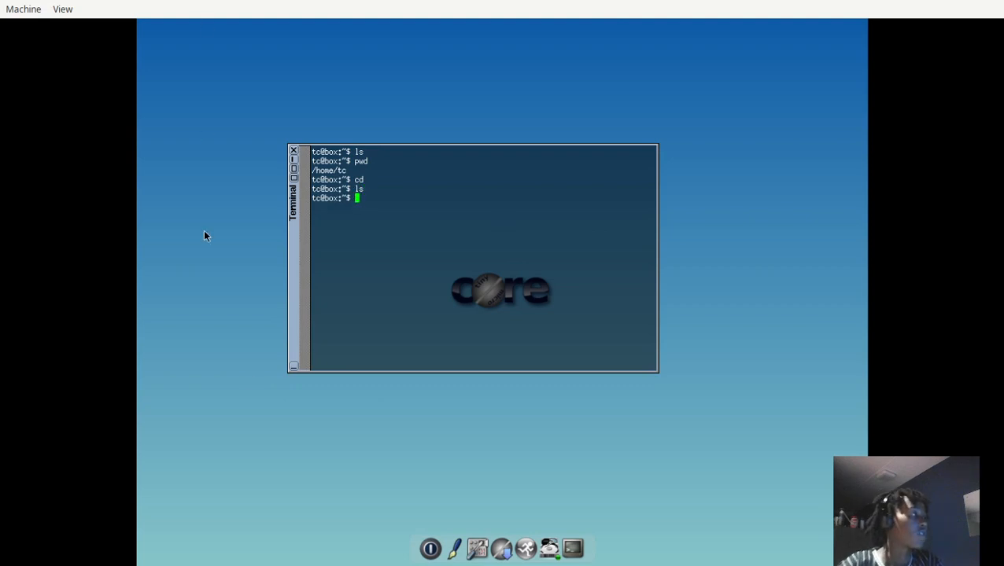
Open MountTool beside the terminal, refresh its list of devices and close it.
left_click_drag(291, 345, 256, 233)
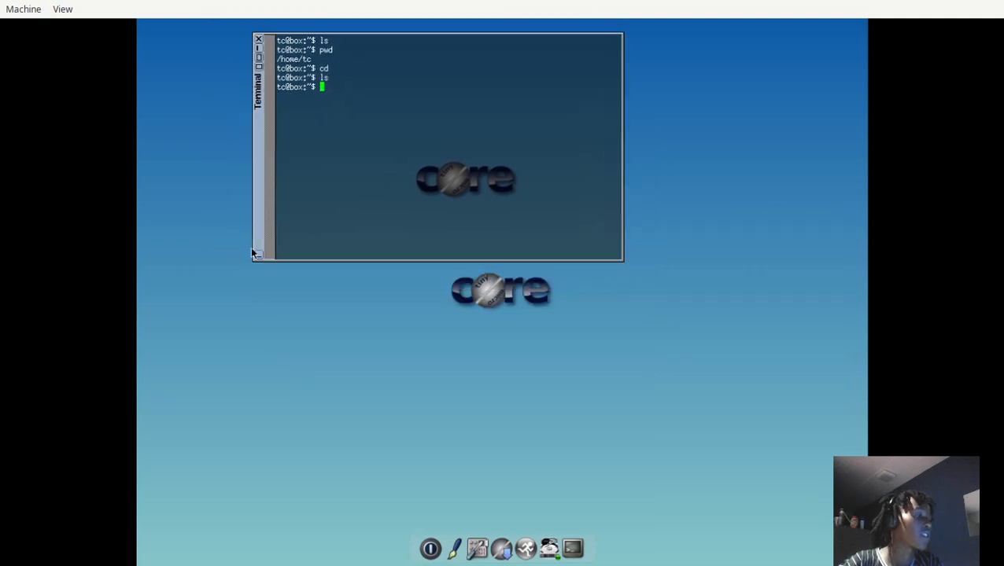
left_click(549, 539)
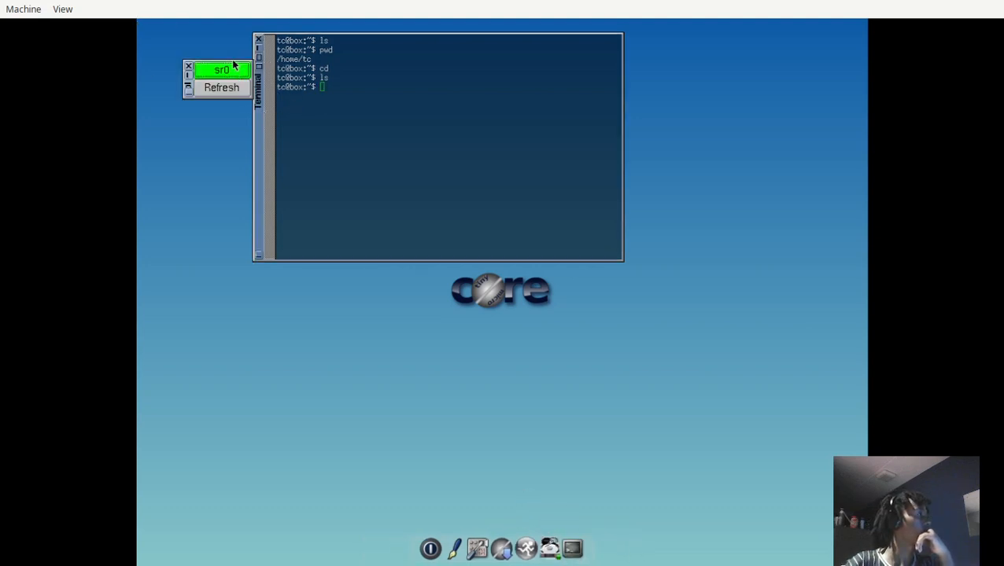
left_click_drag(231, 59, 684, 293)
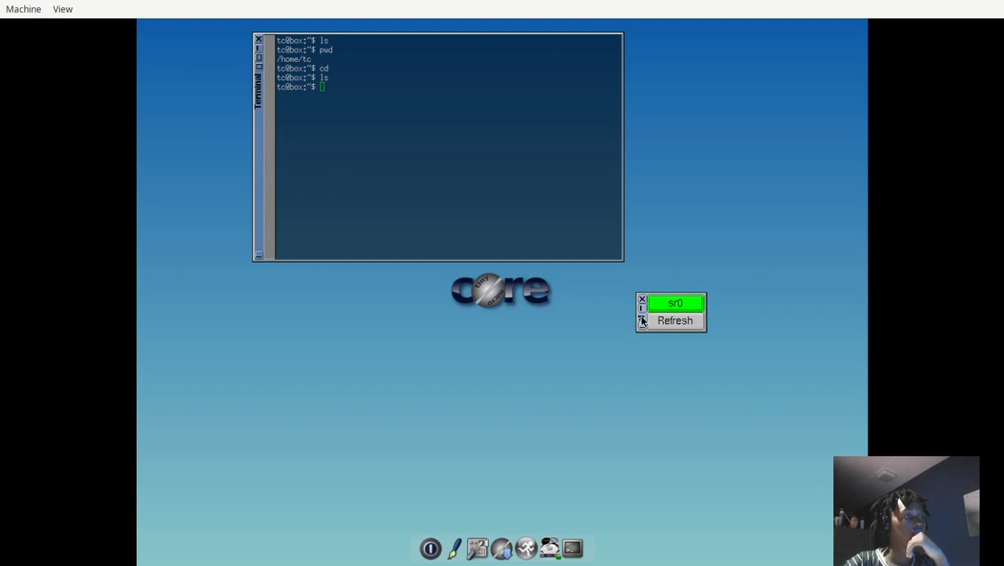
left_click_drag(261, 189, 220, 262)
left_click_drag(213, 210, 203, 180)
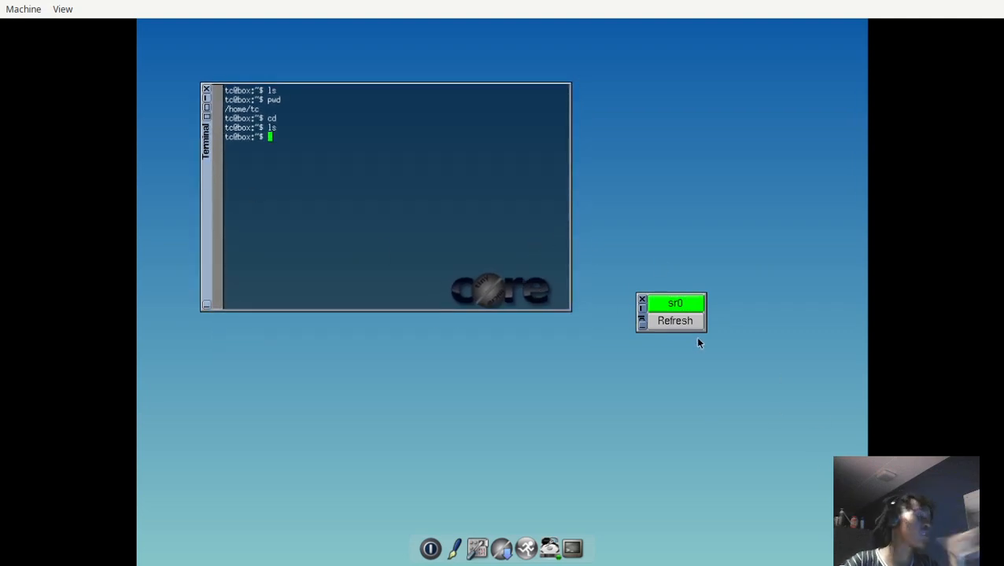
left_click(674, 320)
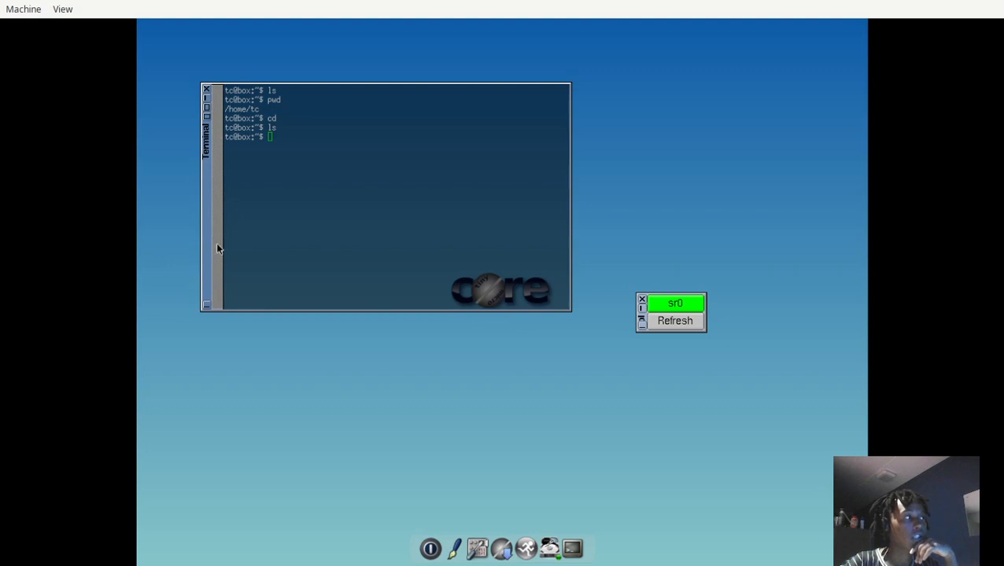
left_click(642, 303)
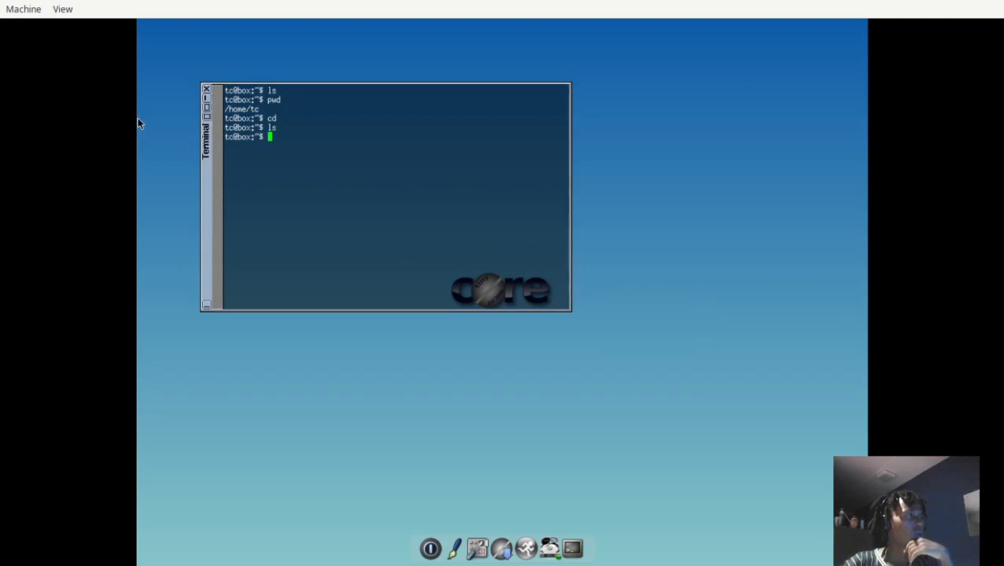
Move the terminal aside and browse from the application launcher through the root folder to /bin.
left_click_drag(205, 194, 172, 155)
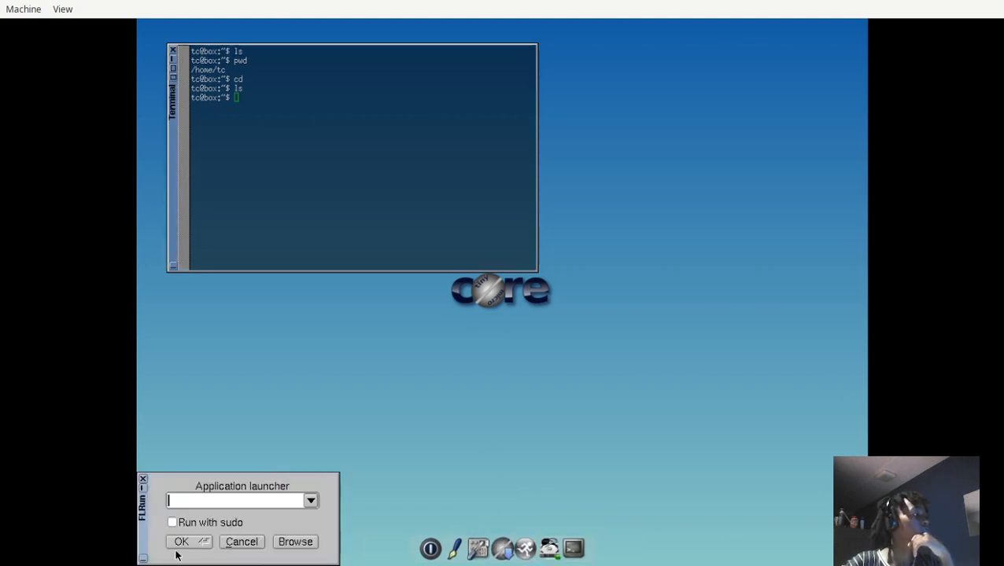
left_click(296, 542)
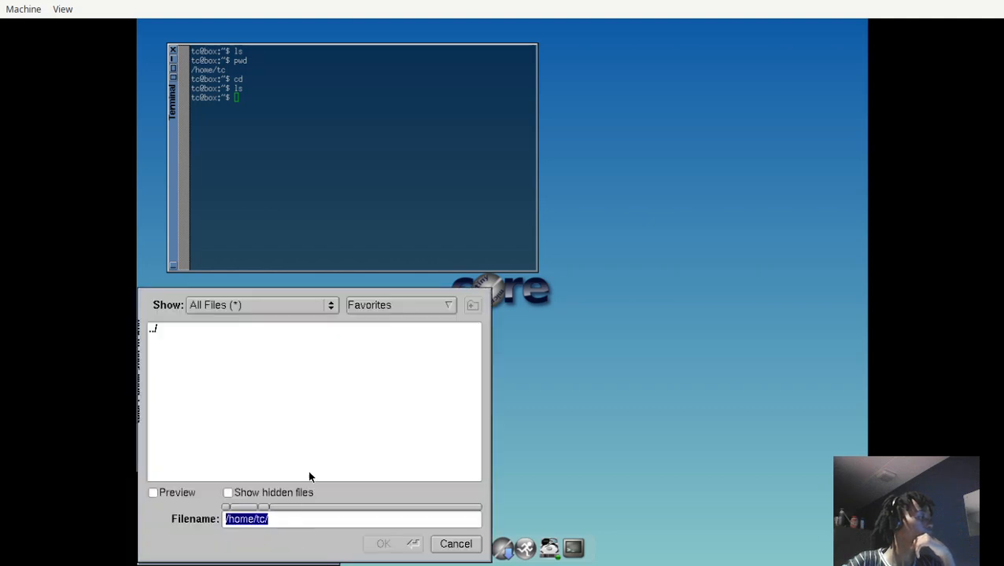
left_click(289, 517)
left_click(243, 306)
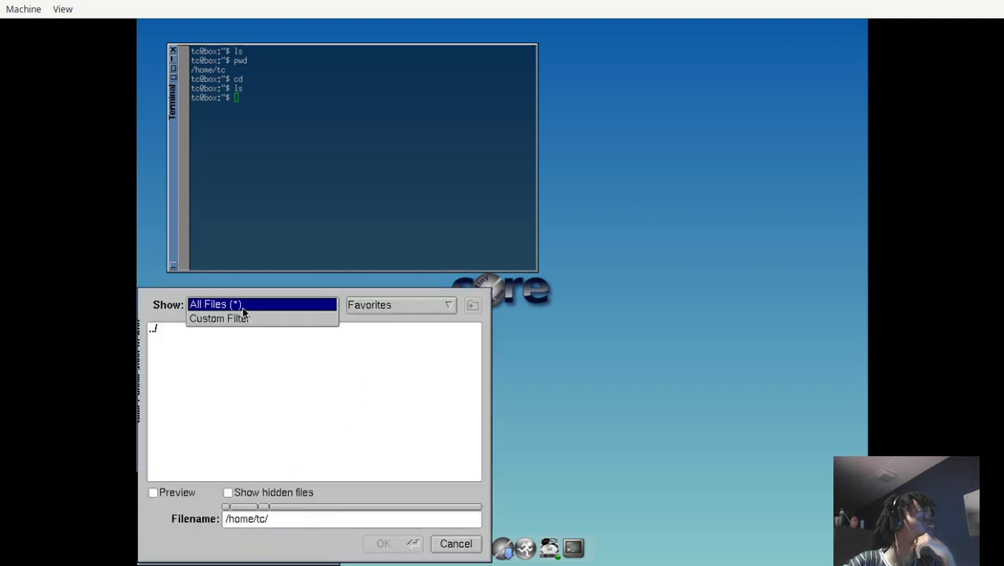
left_click(243, 359)
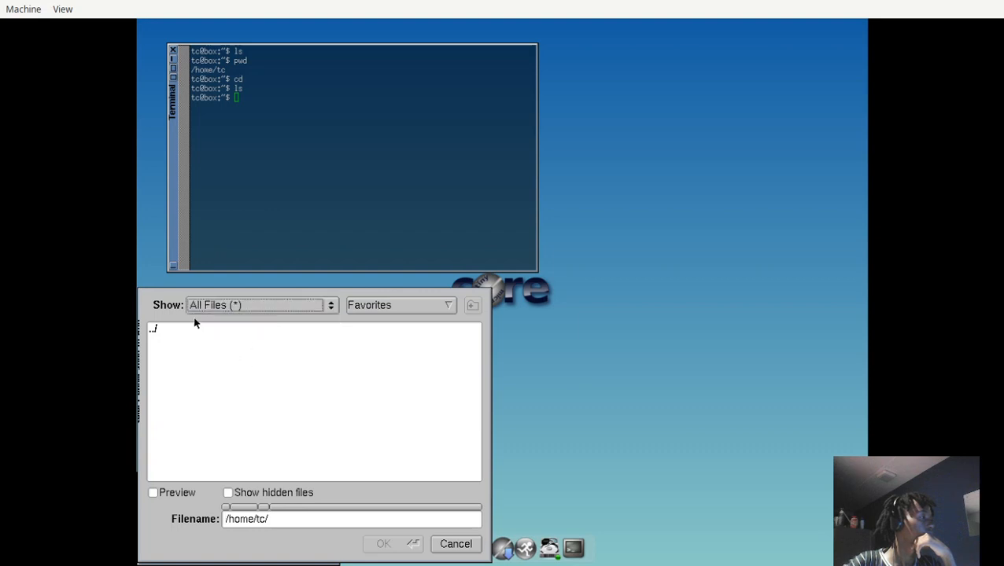
double_click(174, 332)
double_click(175, 335)
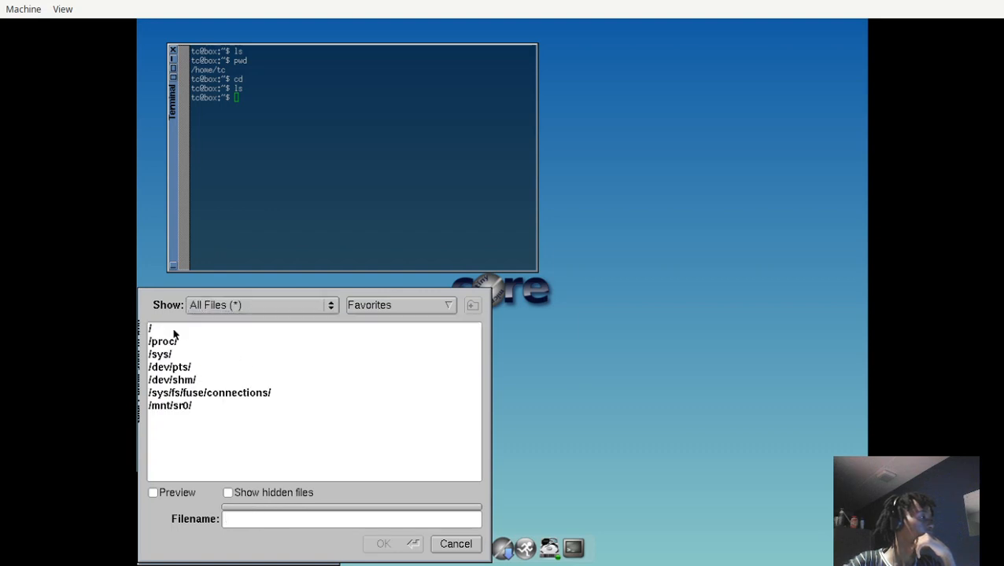
double_click(193, 332)
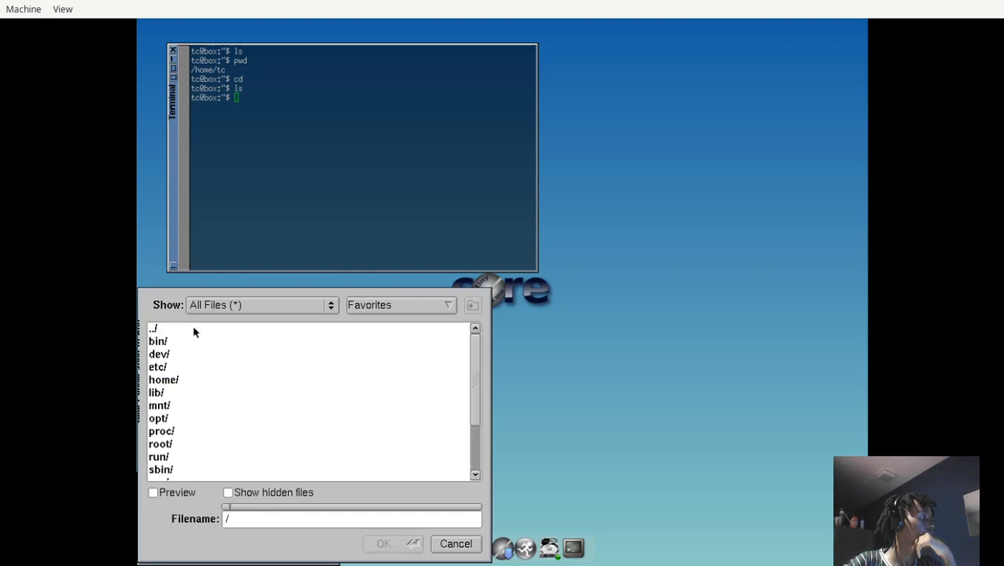
left_click(185, 341)
double_click(179, 347)
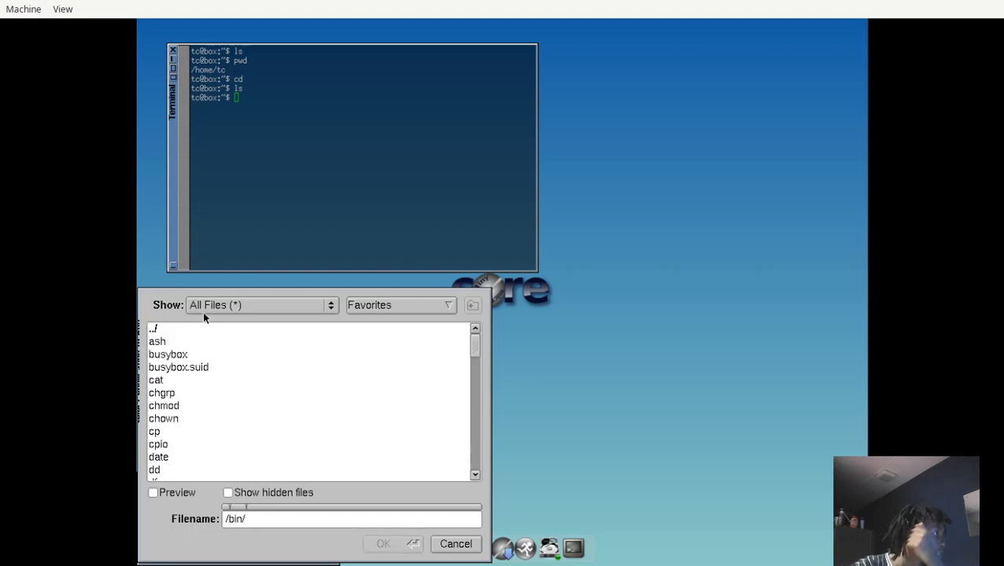
Select the vi program in /bin and try to run /bin/vi from the application launcher without sudo.
scroll(183, 424, "down", 3)
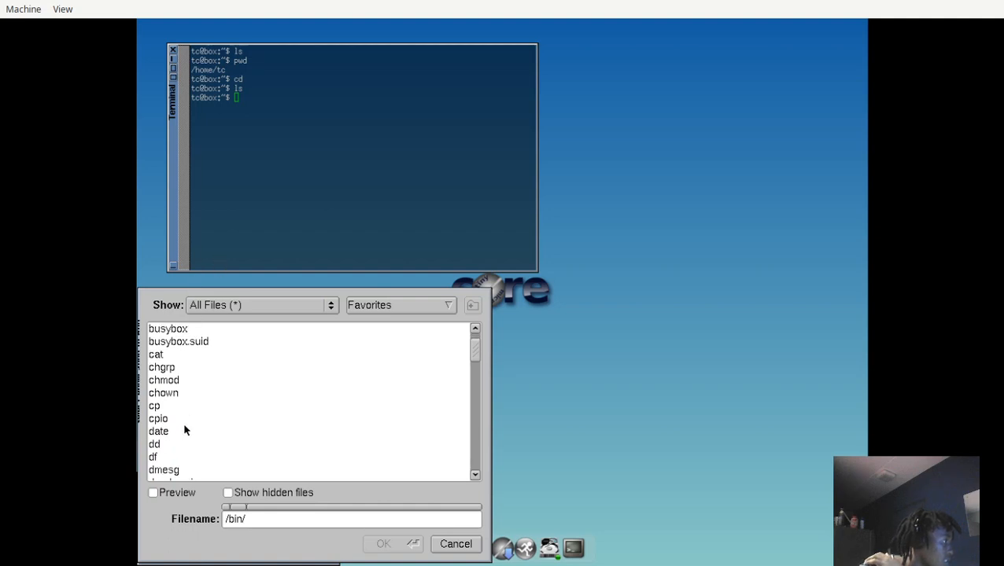
scroll(196, 418, "down", 8)
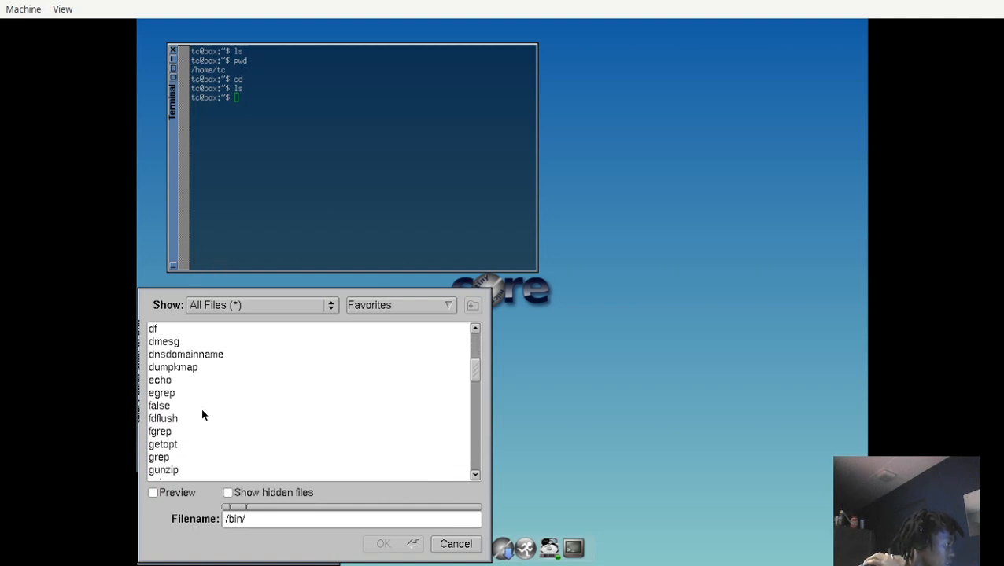
scroll(210, 401, "down", 10)
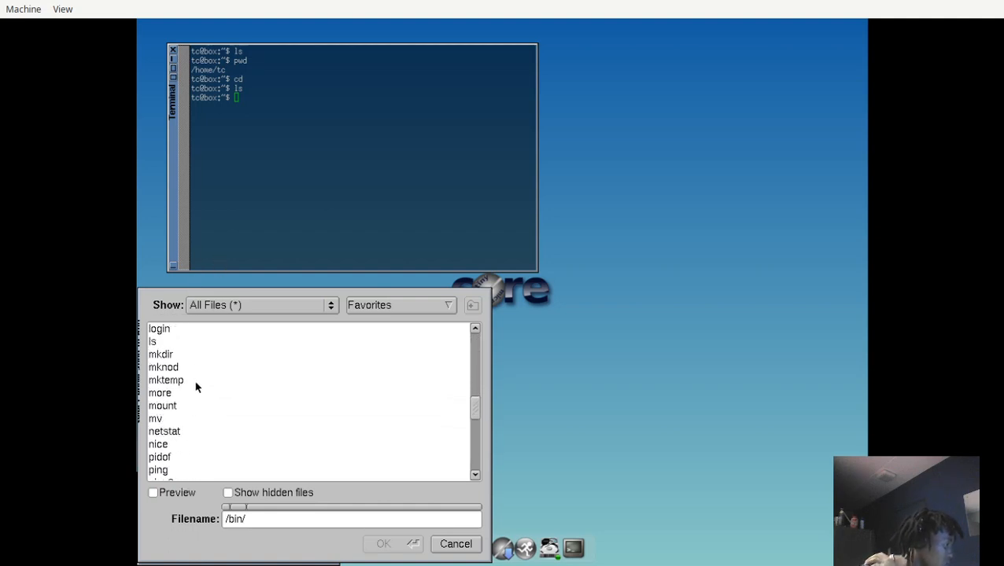
scroll(201, 381, "down", 1)
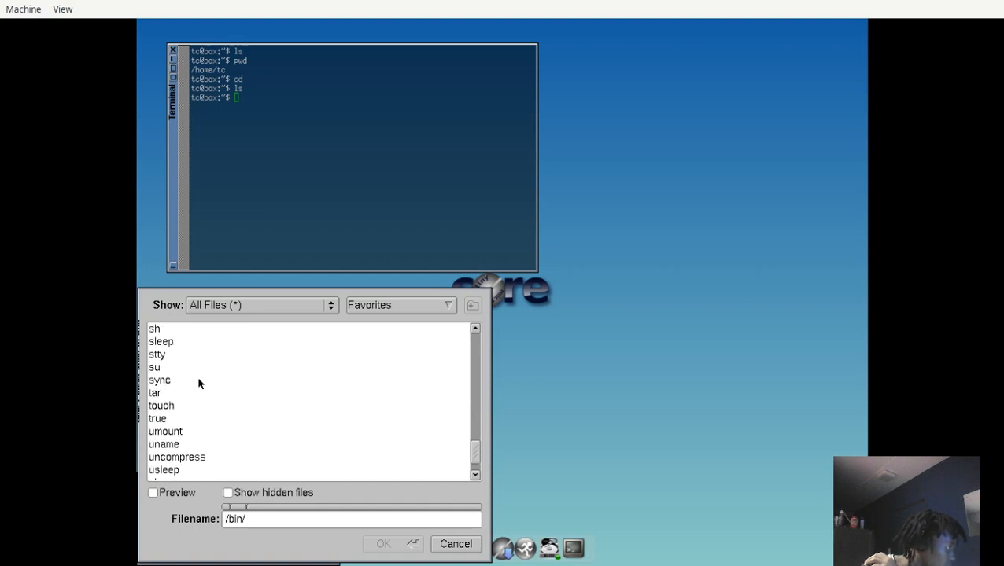
left_click(167, 368)
scroll(173, 405, "down", 1)
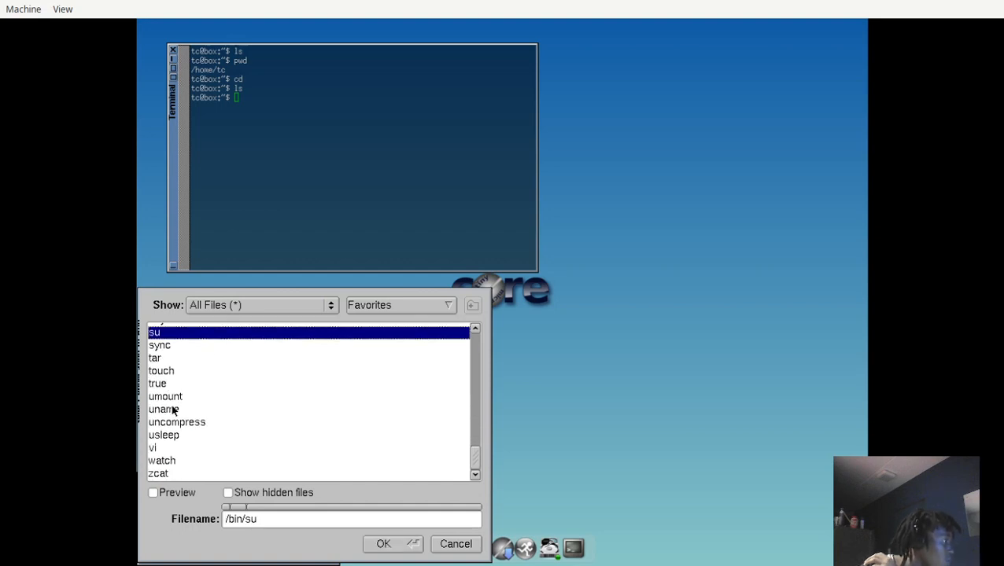
left_click(169, 448)
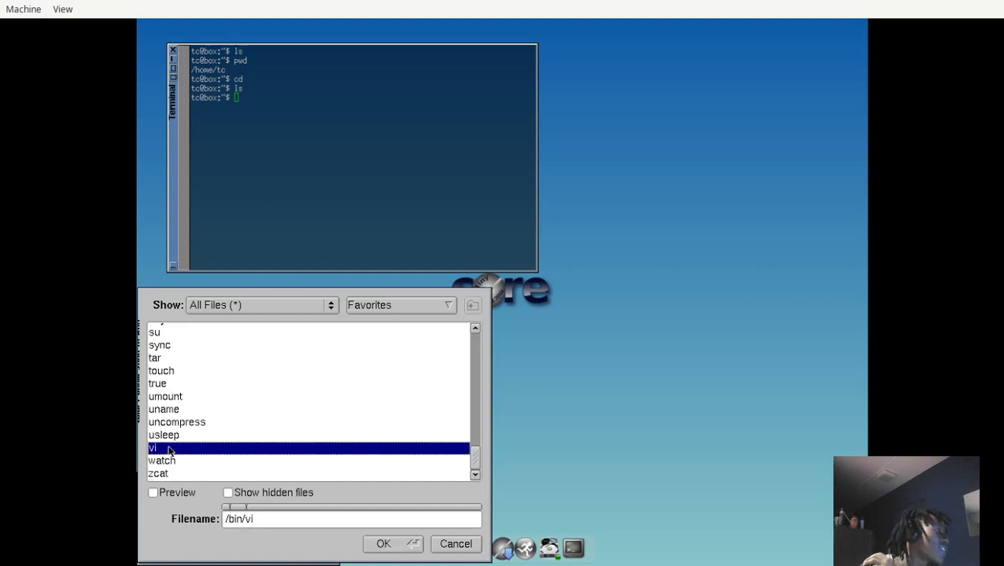
left_click(472, 546)
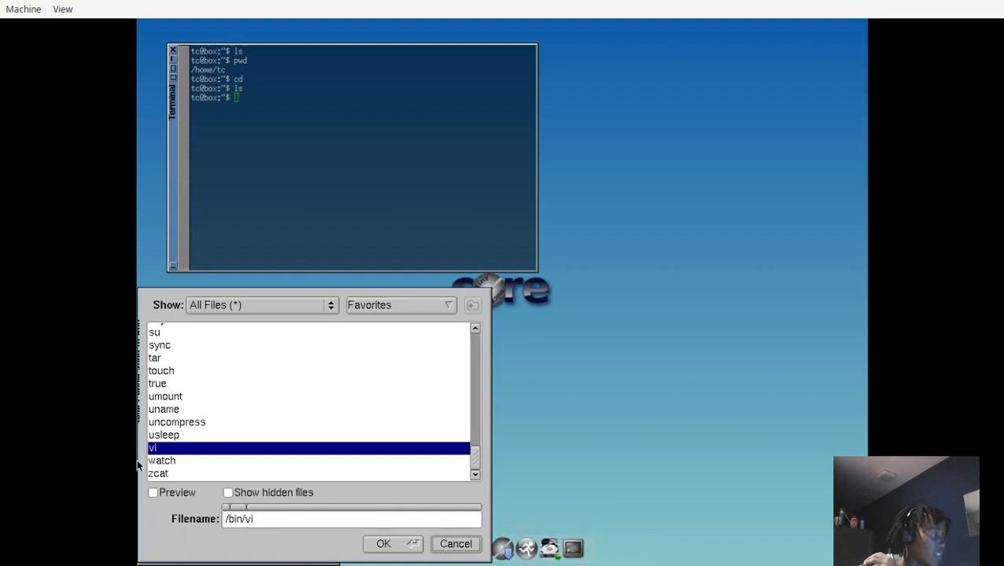
left_click(383, 544)
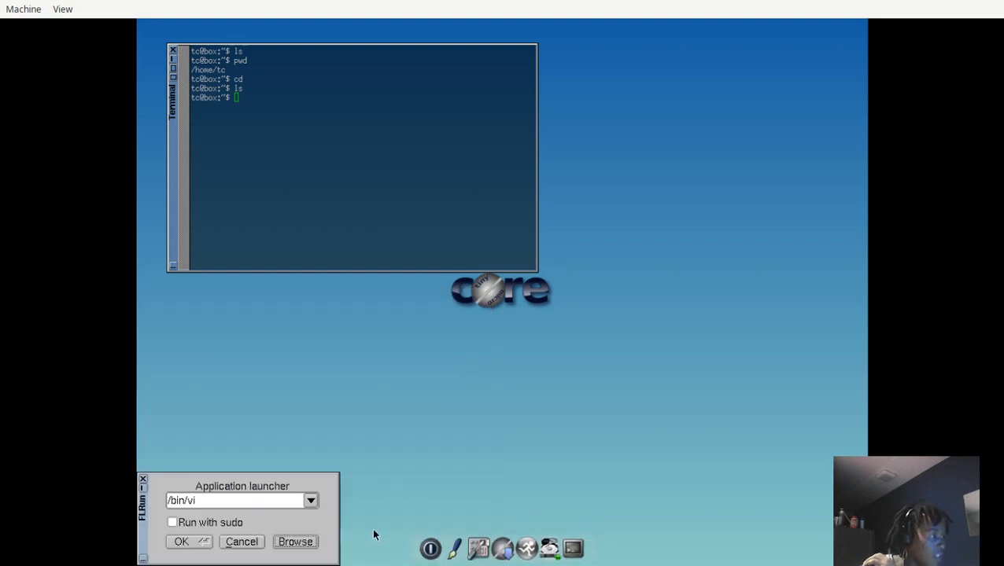
left_click(181, 543)
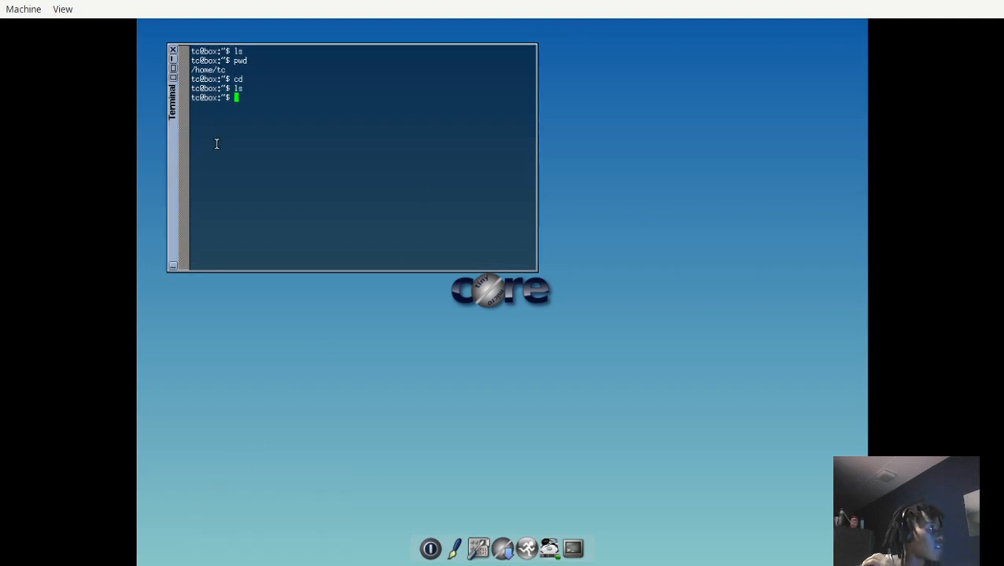
Move the terminal slightly lower on the desktop and start the vi editor in it without a file.
left_click_drag(171, 213, 161, 262)
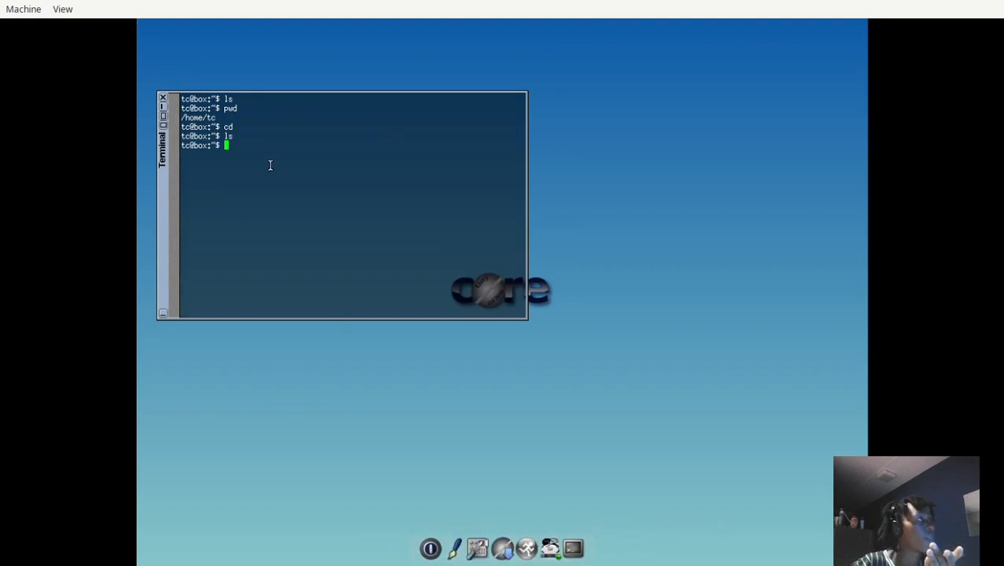
type("vi")
key("Return")
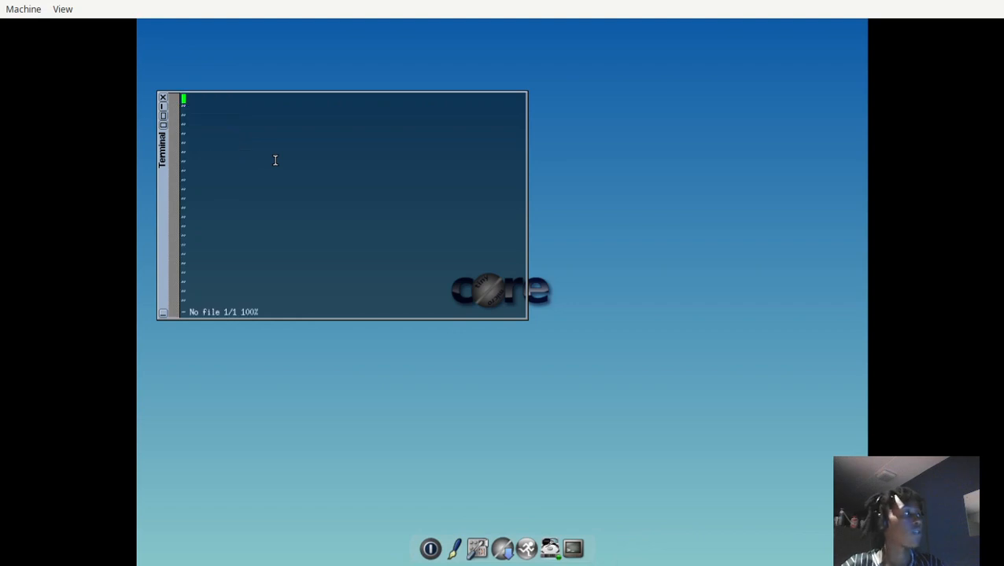
Quit the empty vi session without saving and open a new file main.rs in vi.
type(":q")
key("Return")
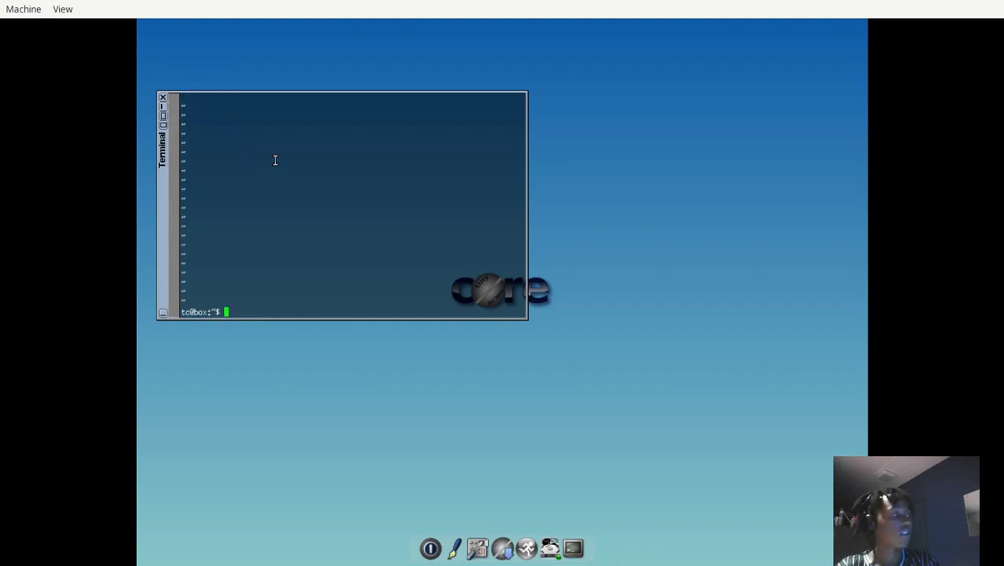
type("vi ")
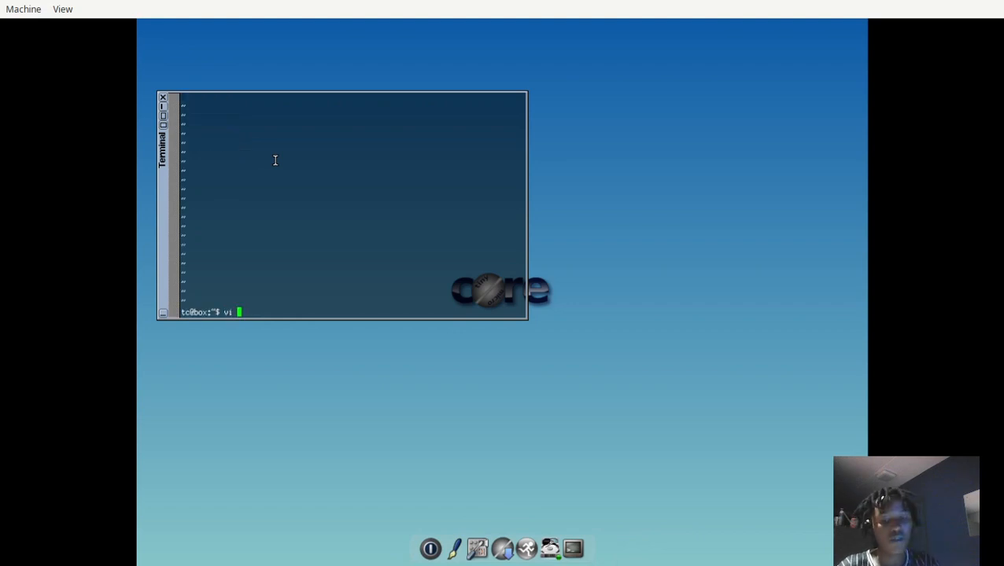
type("main.")
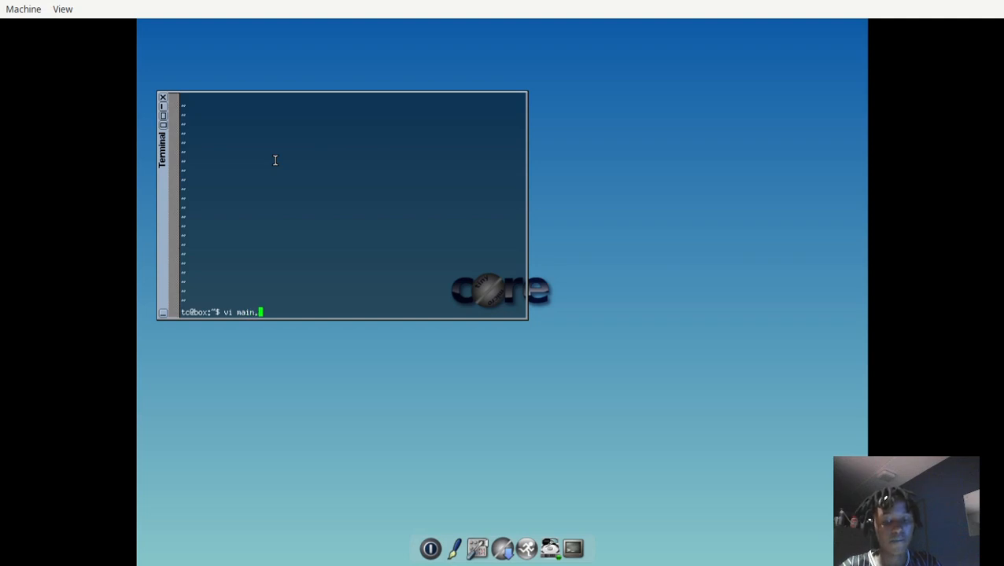
type("rs")
key("Return")
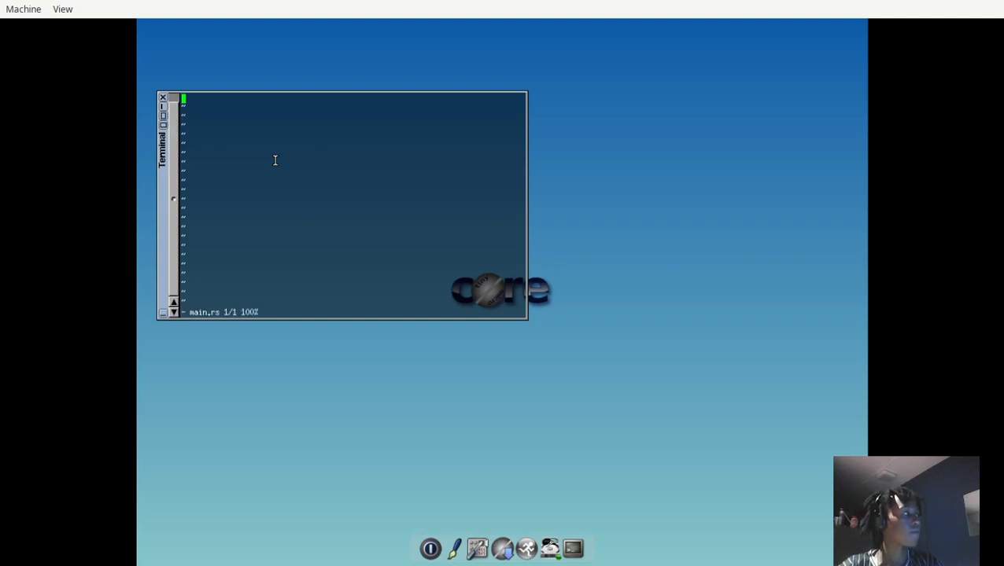
Write the empty Rust function fn main() { } below a blank first line in main.rs.
key("i")
key("Return")
key("Return")
key("Up")
type("fn ")
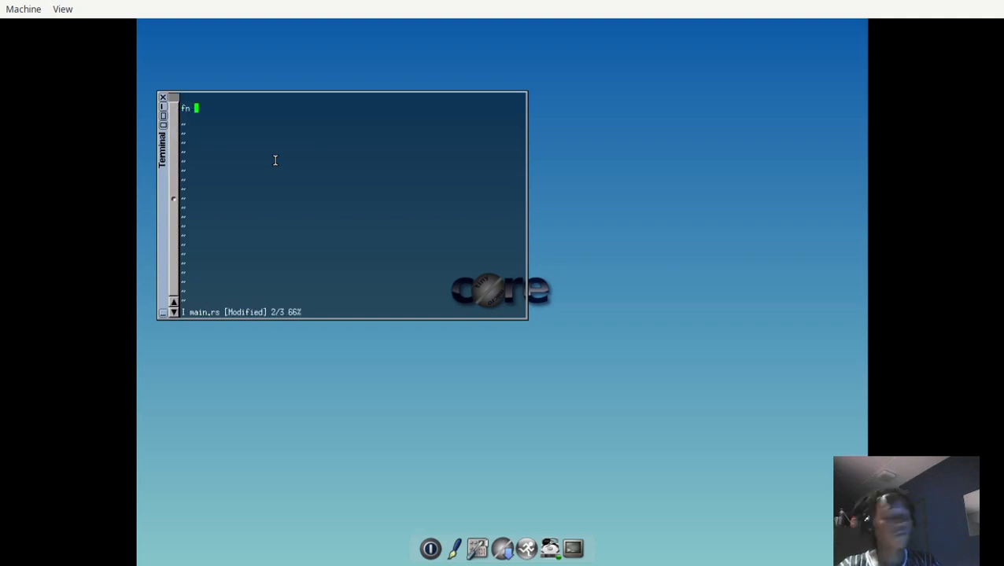
type("main() {")
key("Return")
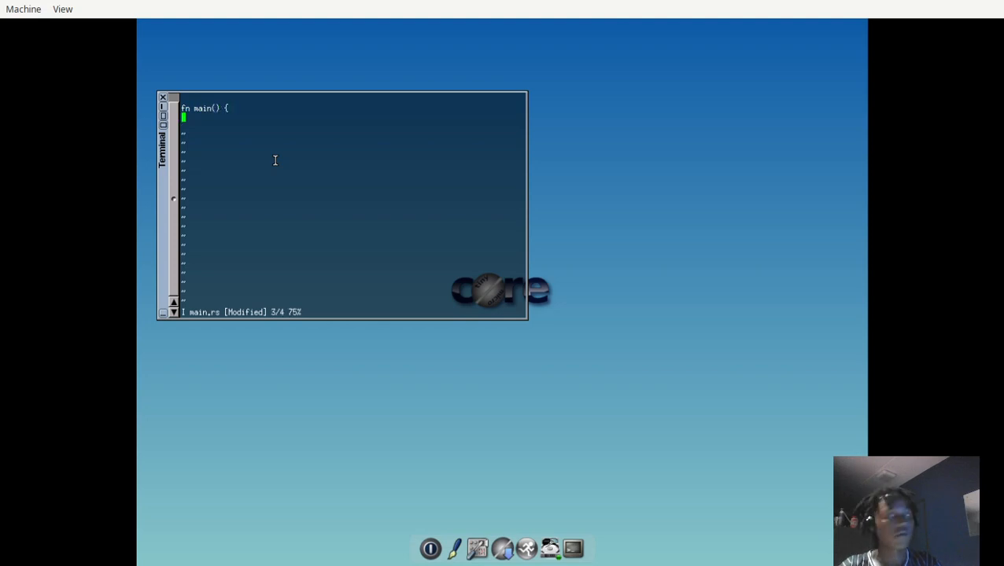
key("Return")
type("}")
Add the indented line println("Hello, world"); inside the body of main.
key("Up")
key("Tab")
type("pri")
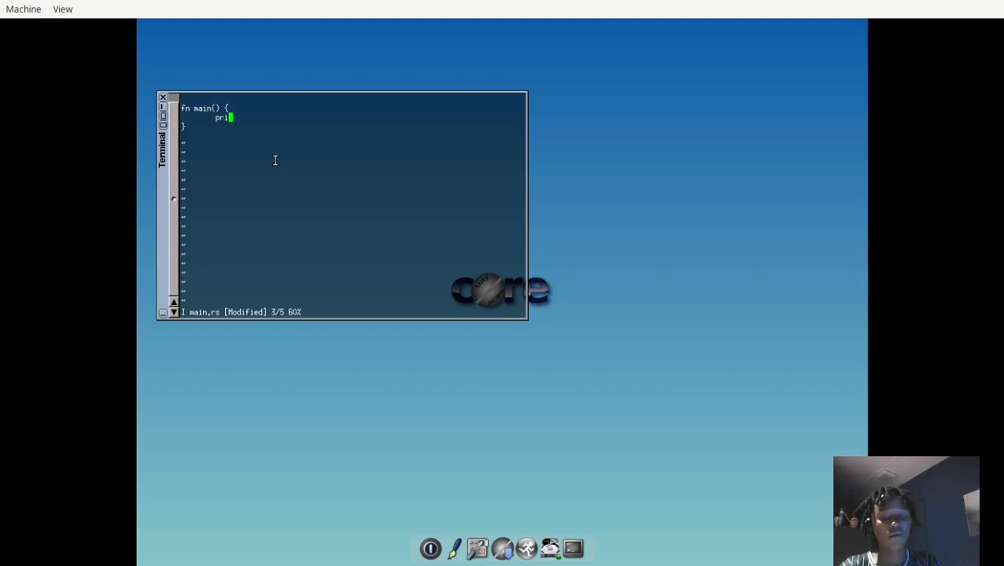
type("ntln(\"Hello, wo")
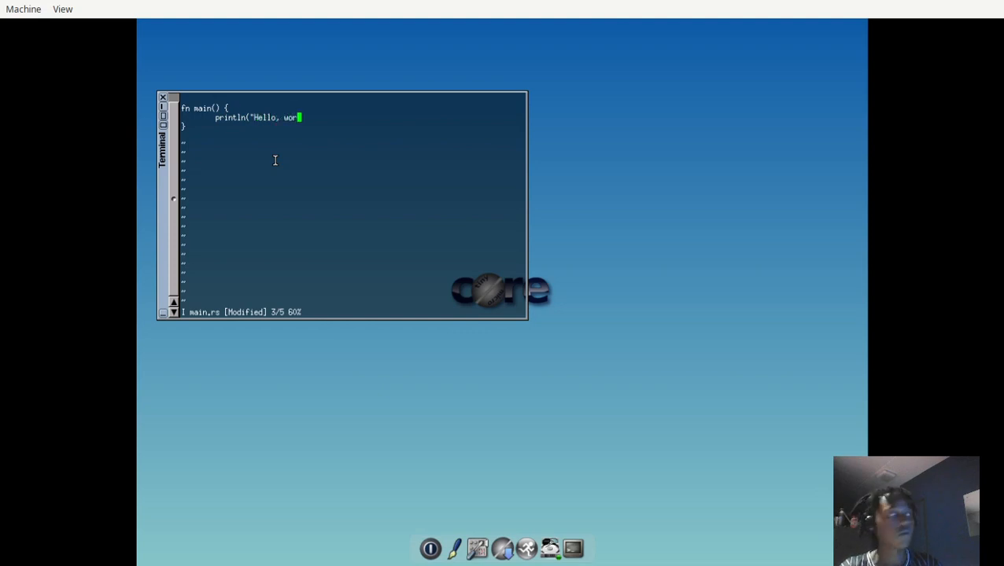
type("rld")
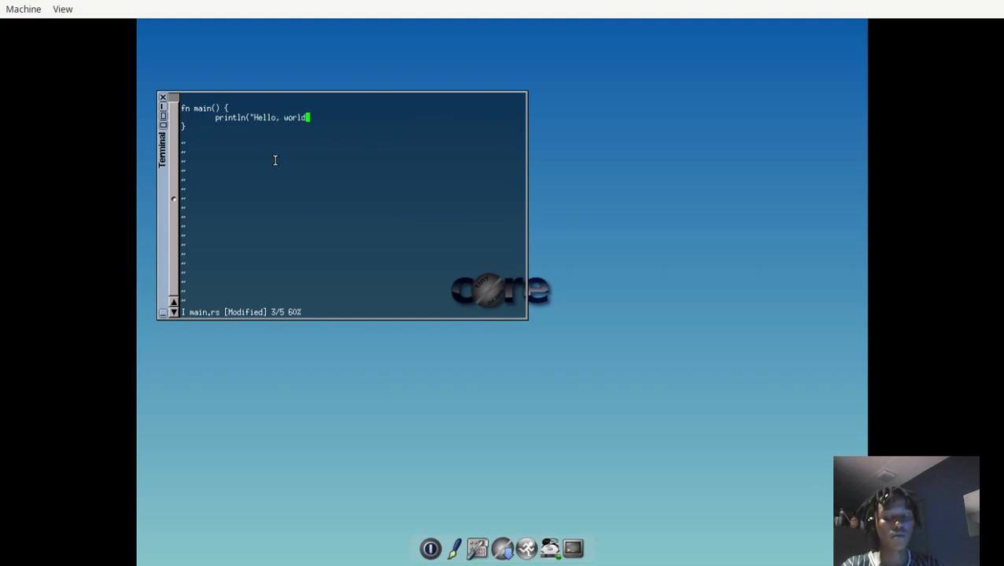
type("\"")
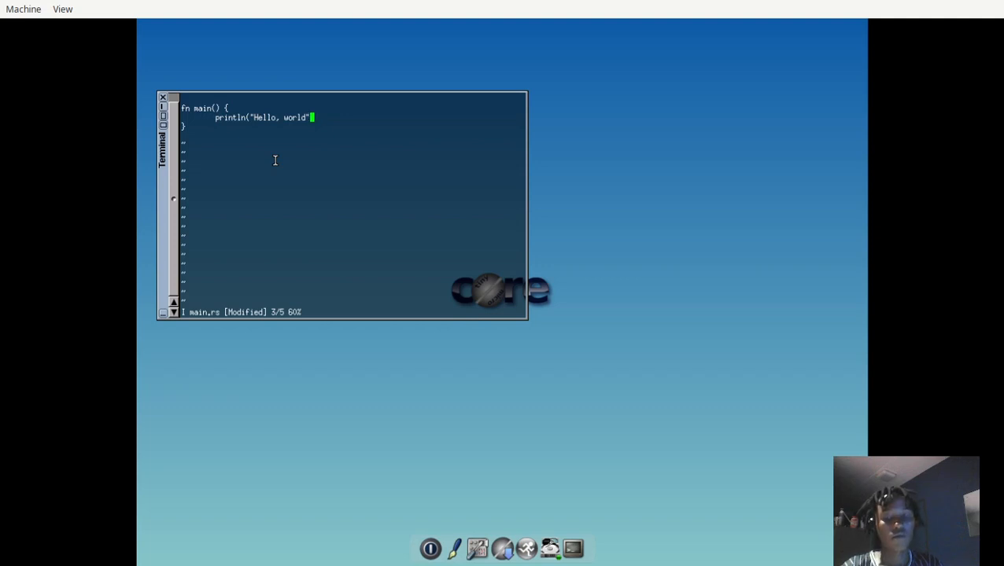
type(");")
Give the main function the return type -> Result<(), String> before its opening brace.
key("Up")
key("Left")
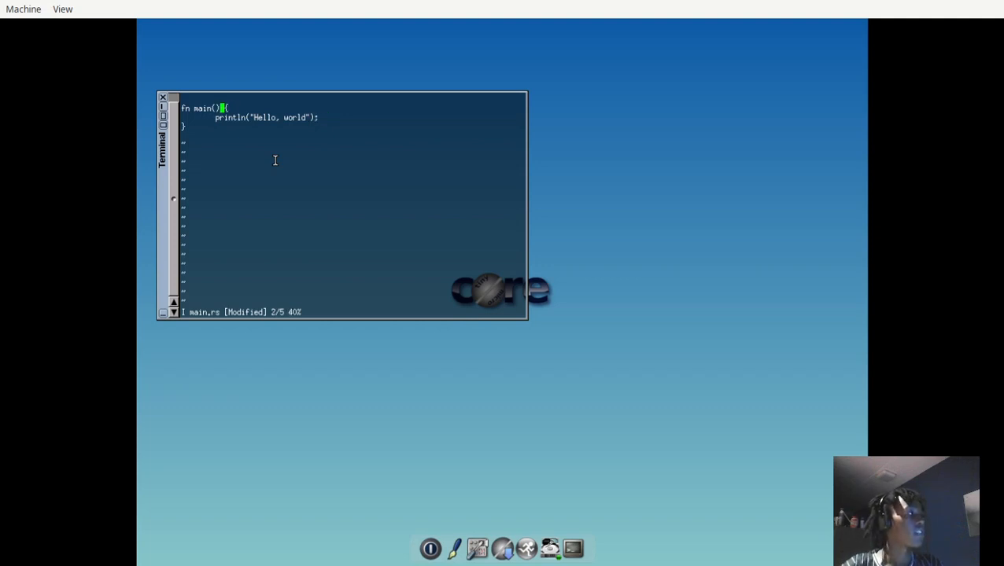
type("-> ")
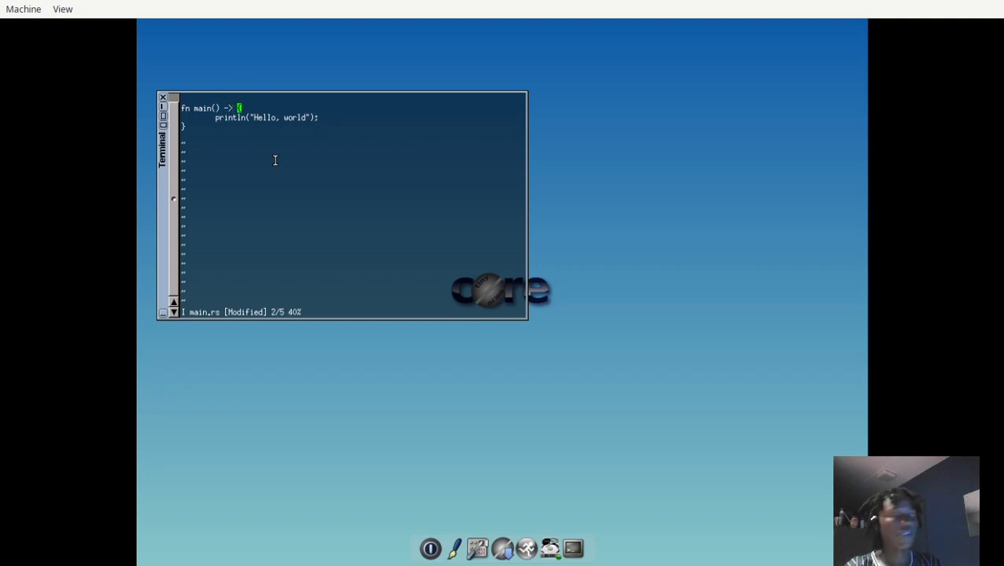
type("Res")
type("ult<()>")
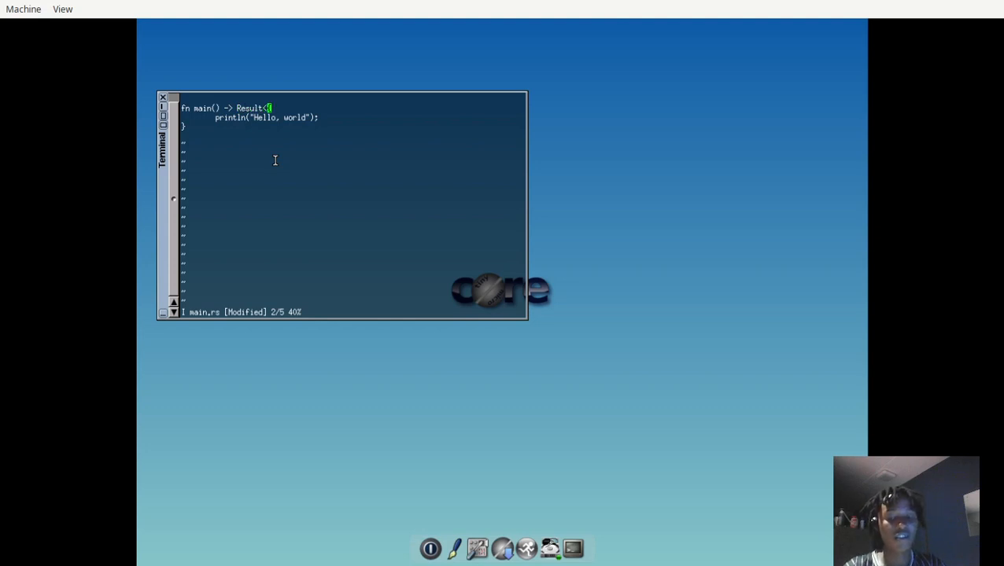
type(", String>")
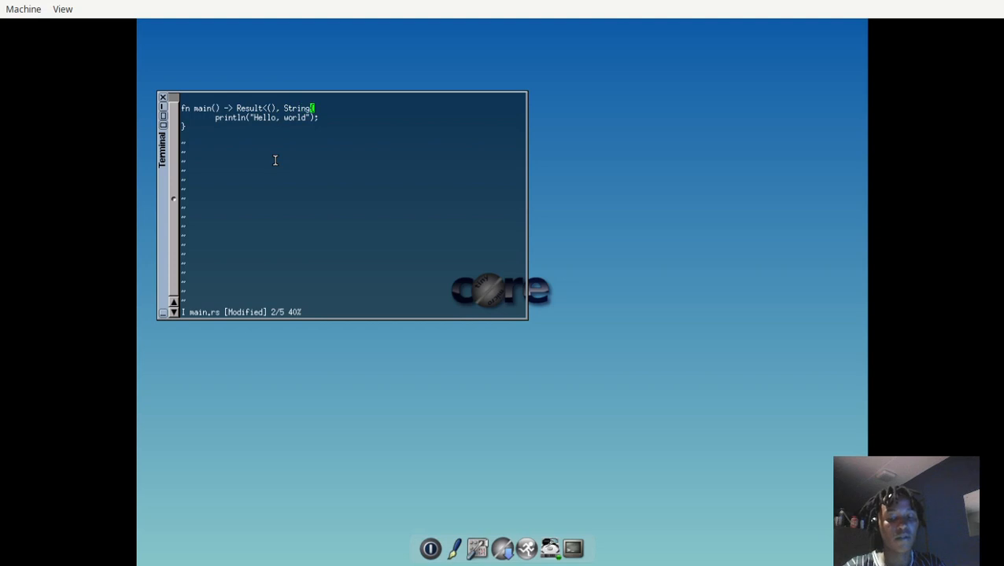
Add an indented Ok(()) line below the println statement in main.
key("Down")
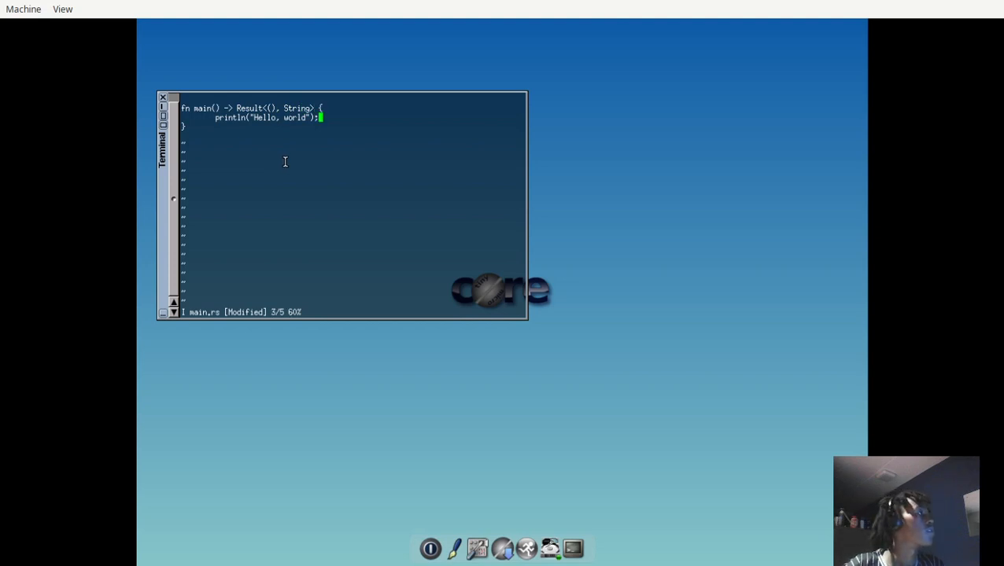
key("Return")
key("Tab")
type("O")
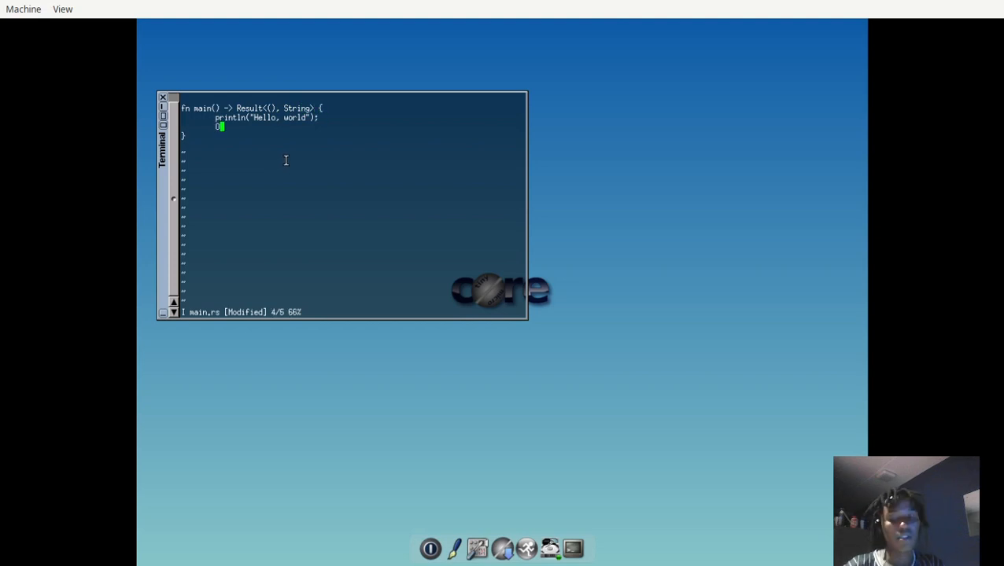
type("k(())")
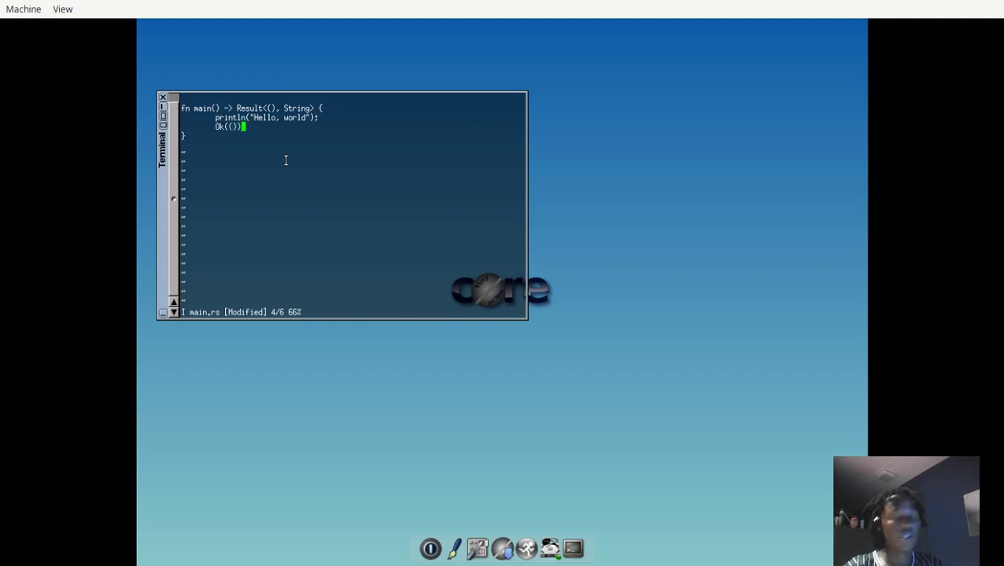
Leave insert mode at the end of main.rs, save the file and quit vi.
key("Down")
key("Down")
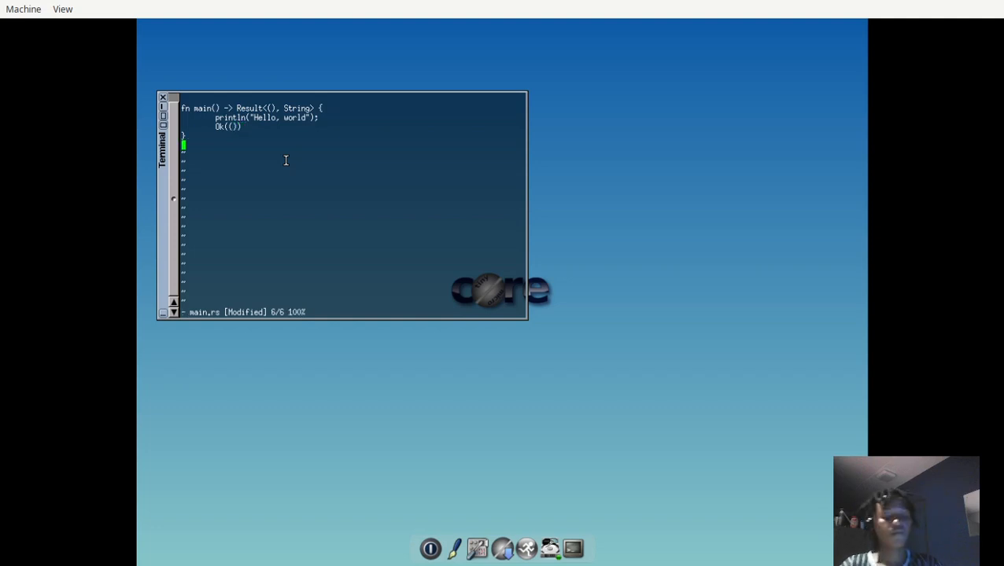
type(":wq")
key("Return")
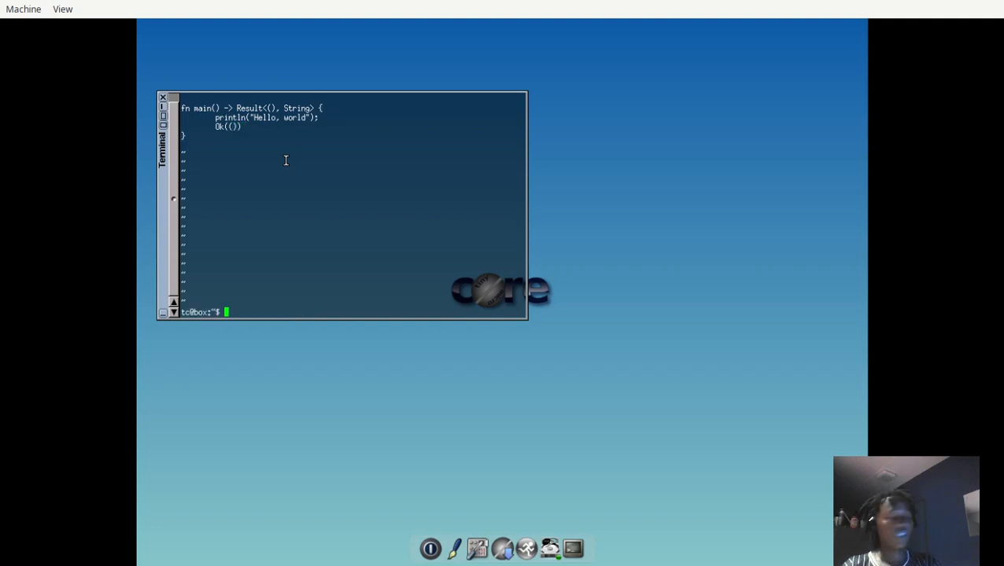
Clear the terminal, list the home folder's files and print the contents of main.rs.
type("clear")
key("Return")
type("ls")
key("Return")
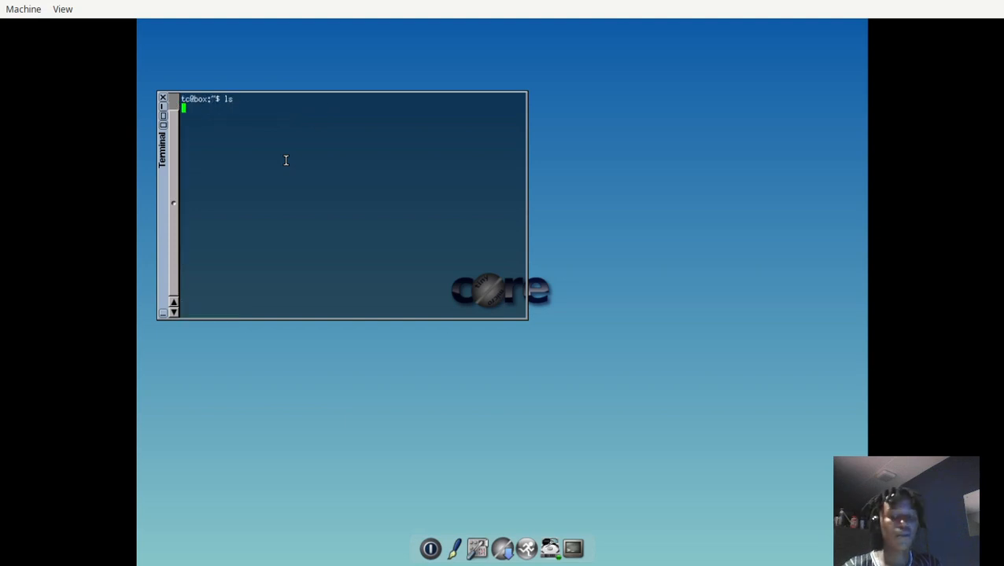
type("cat ")
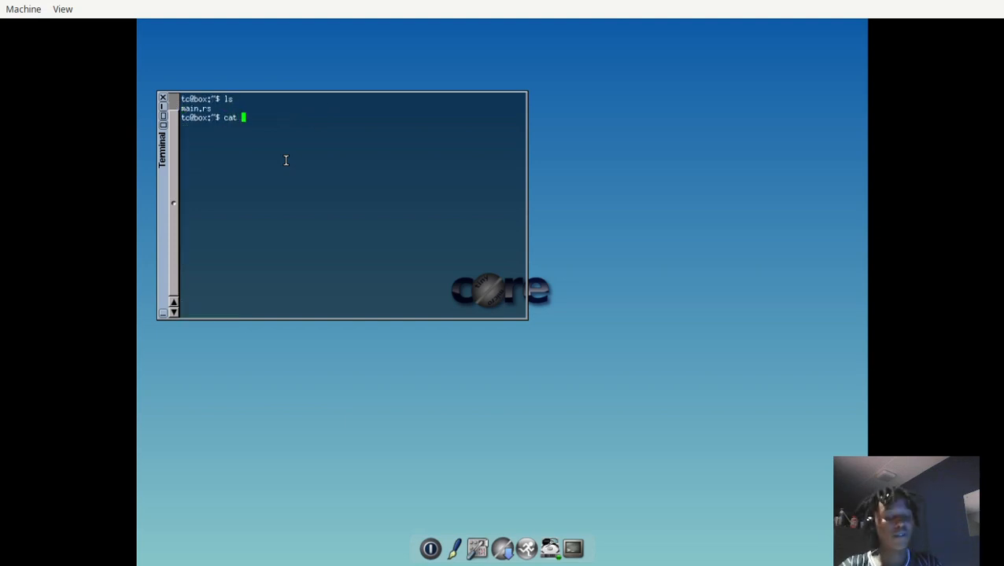
type("ma")
key("Tab")
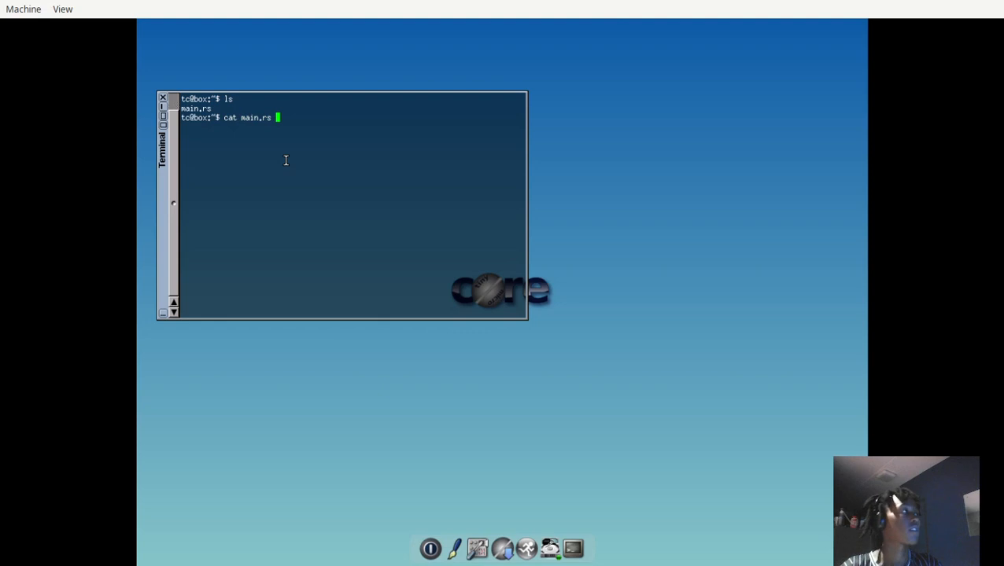
key("Return")
Check whether the C compilers tcc and cc can be run, and clear the terminal.
type("tcc")
key("Return")
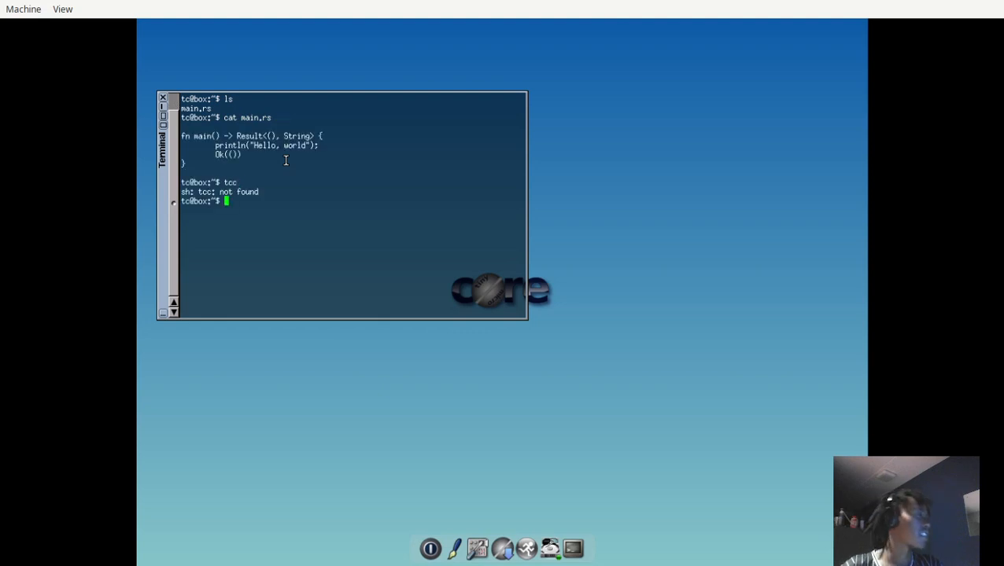
type("cc")
key("Return")
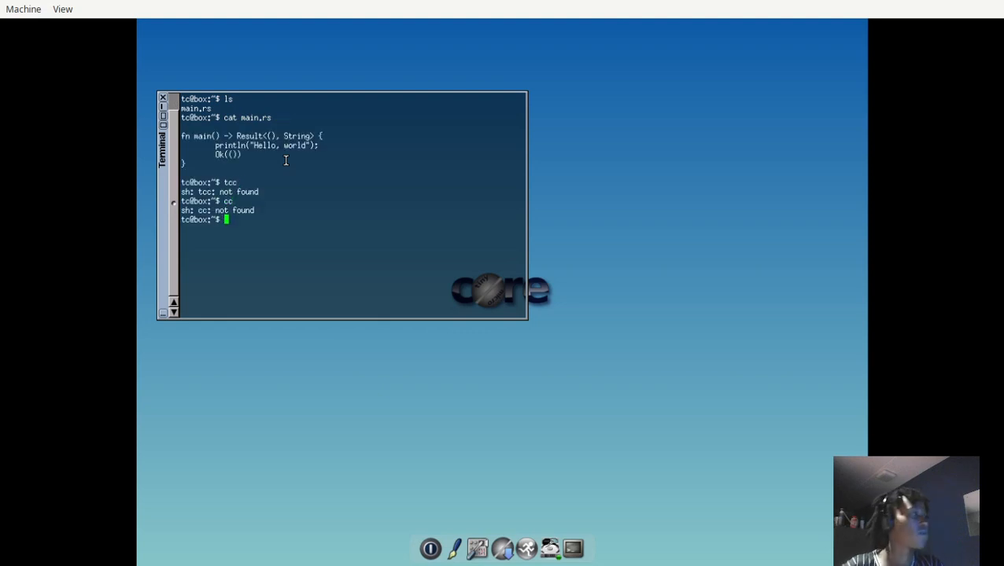
type("clear")
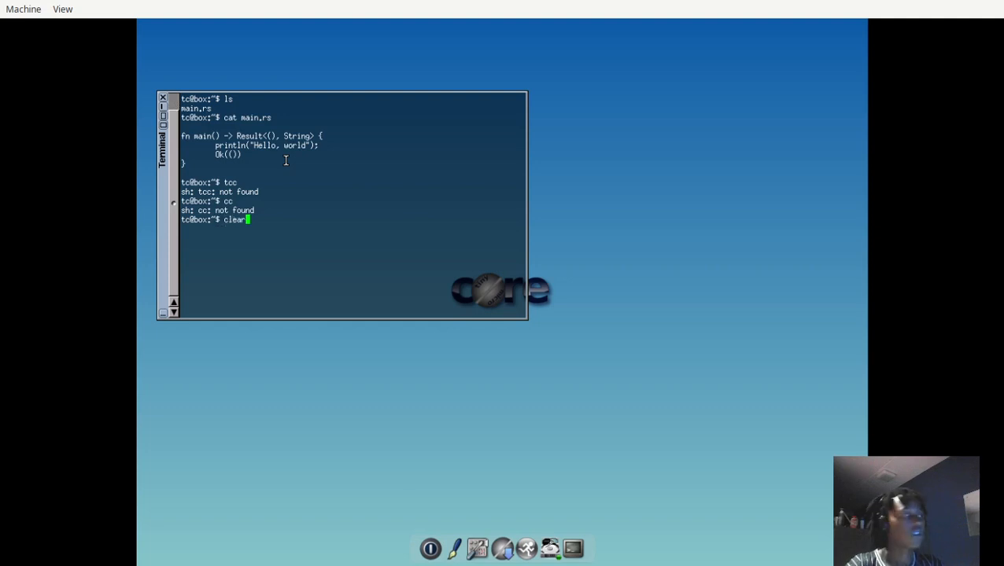
key("Return")
Toggle the virtual machine's full-screen view on and off, and enlarge its window to fill the display again.
type("?f?f")
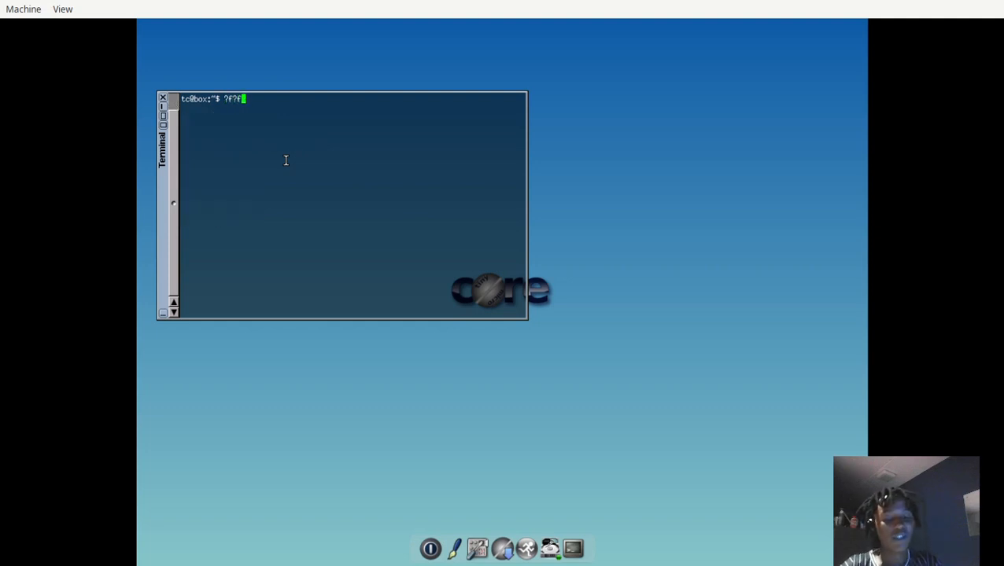
key("ctrl+alt+f")
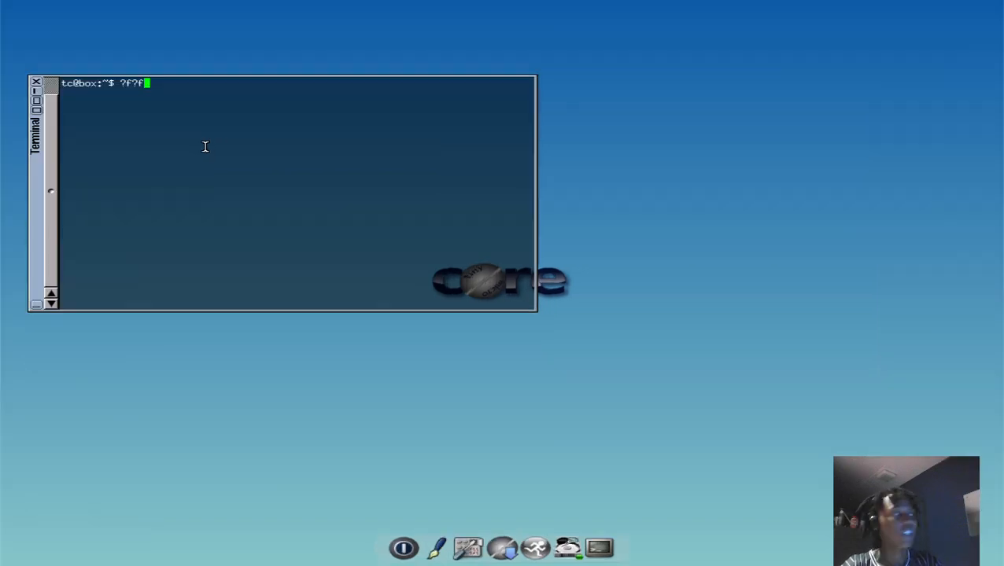
key("ctrl+alt+f")
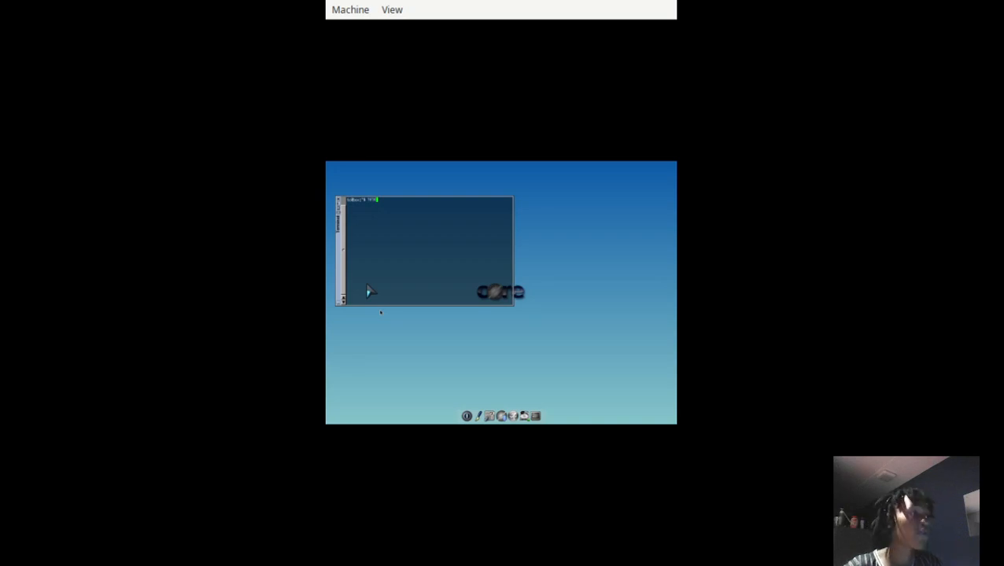
key("super+f")
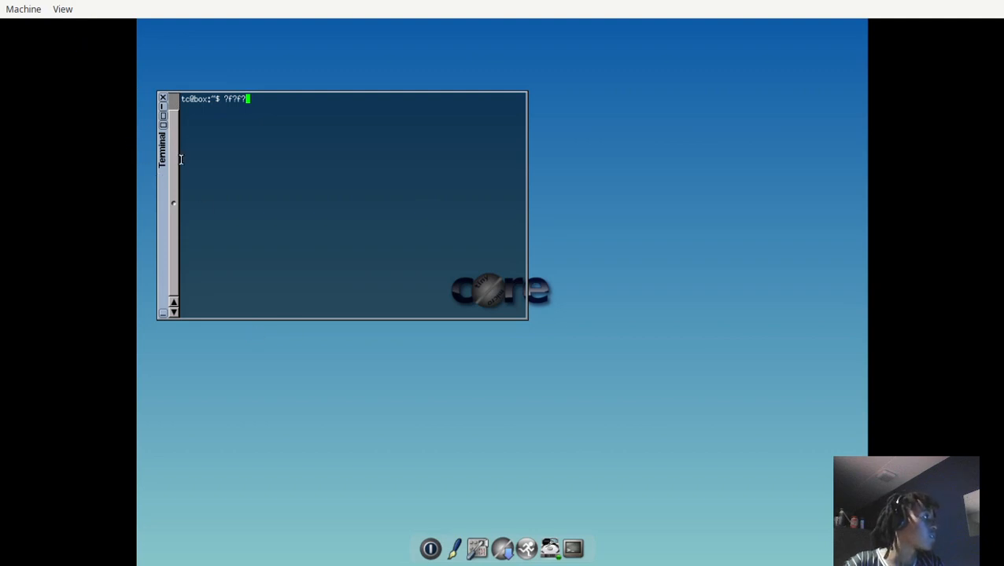
Move the terminal toward the desktop's center, launch Apps, move its first-run prompt higher and agree to picking the fastest mirror.
left_click_drag(166, 173, 320, 165)
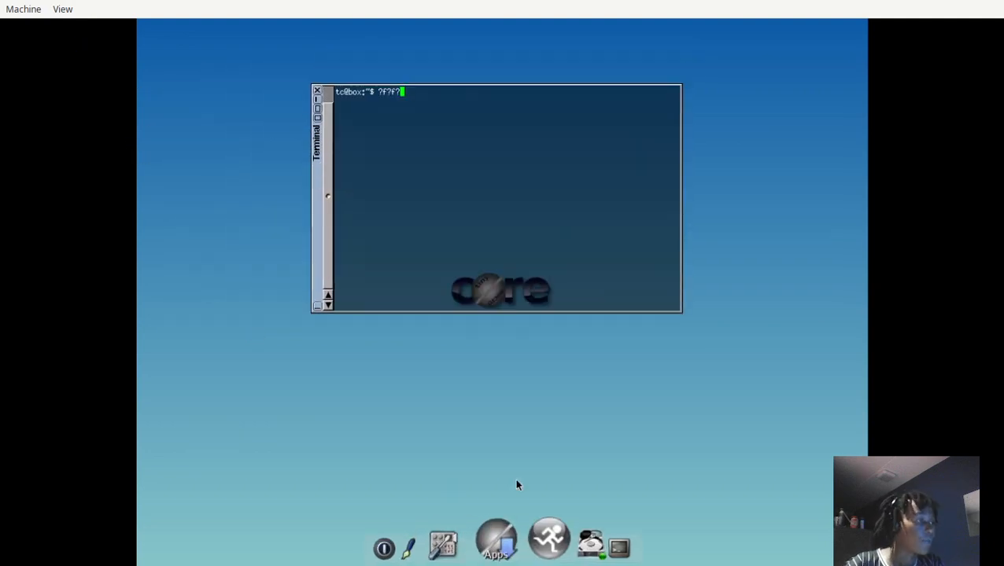
left_click(507, 538)
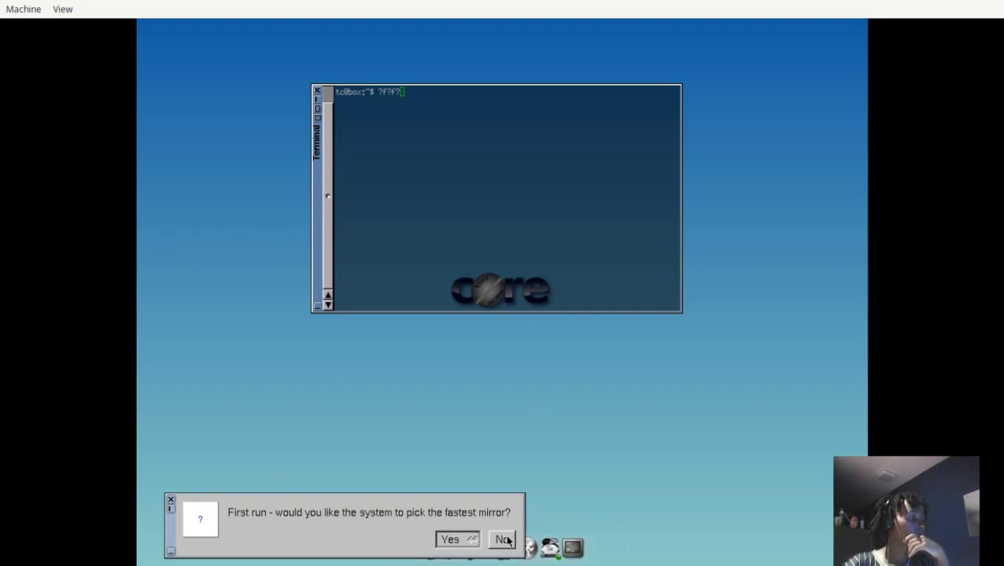
left_click_drag(175, 531, 178, 148)
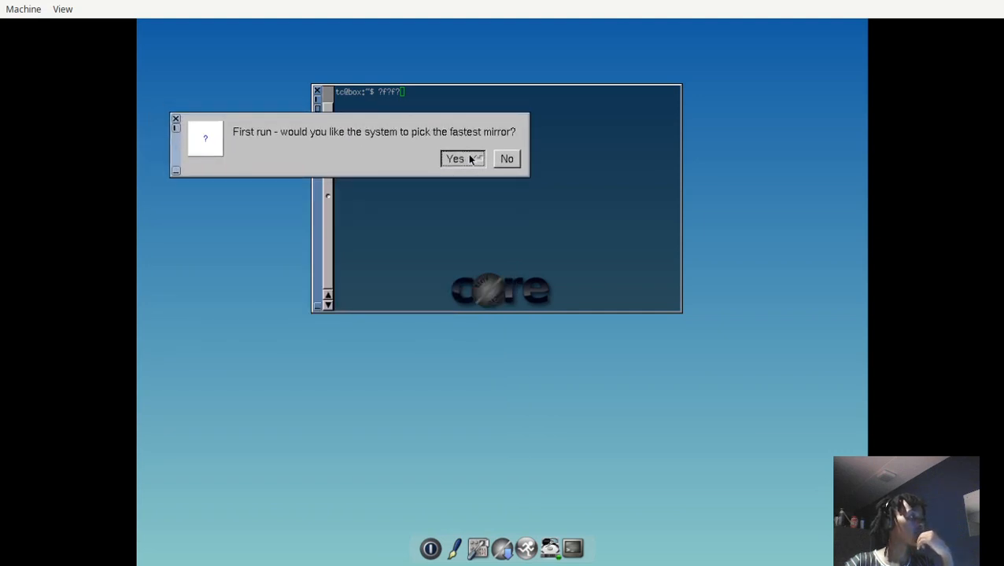
Move the terminal to the middle of the desktop below the mirror prompt and enter the test characters aaaa in it.
left_click_drag(316, 260, 335, 308)
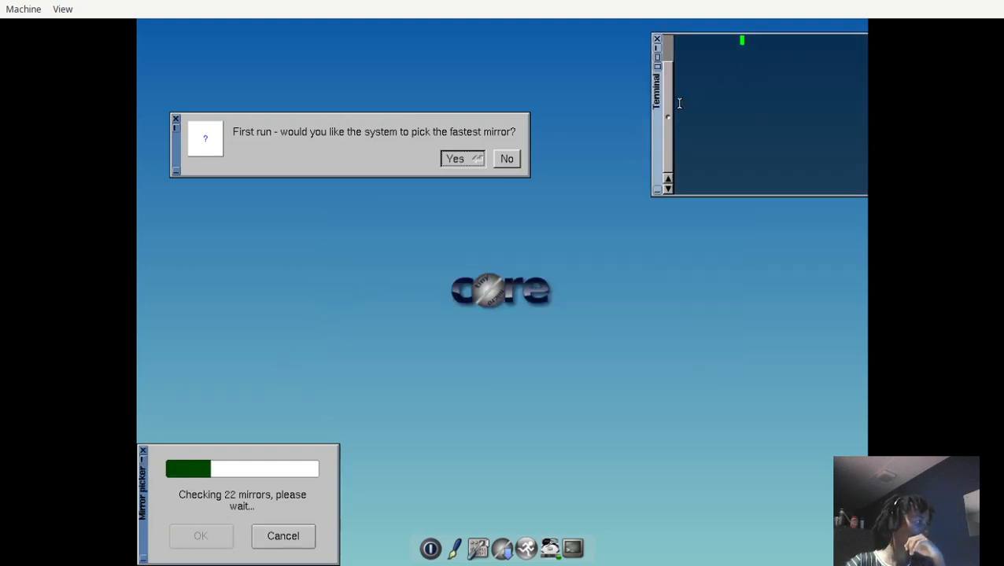
left_click_drag(654, 135, 369, 325)
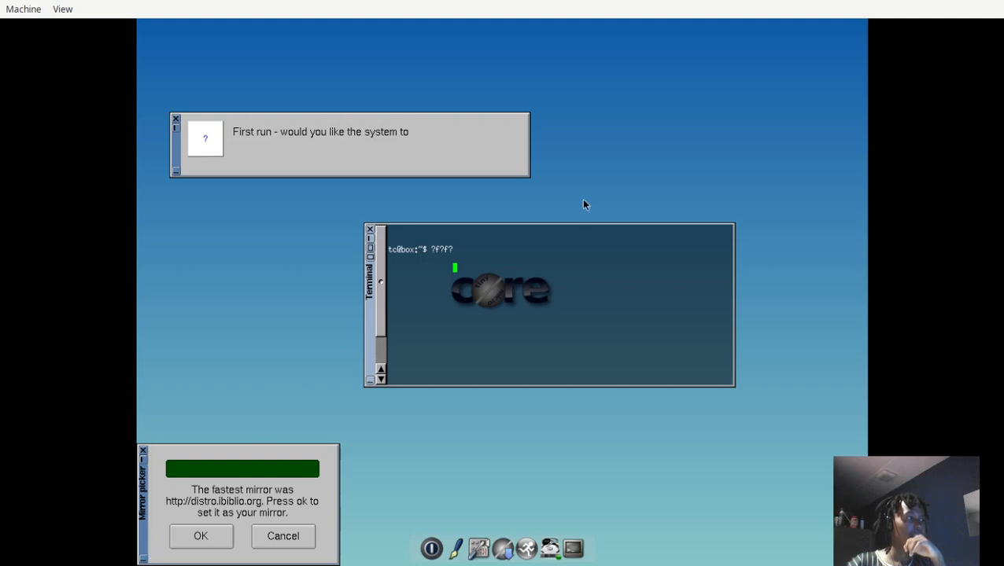
right_click(549, 181)
left_click(442, 267)
type("aaaa")
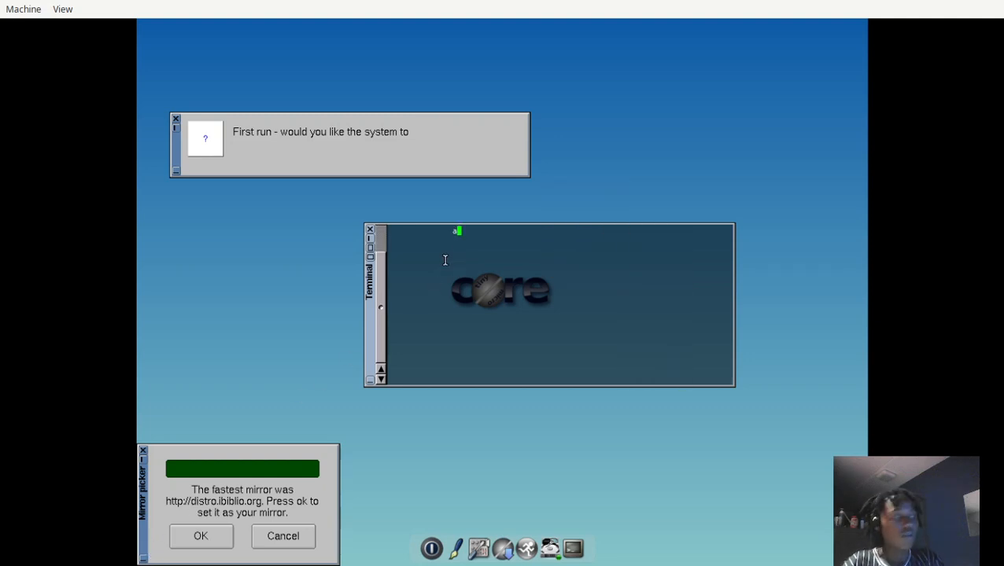
key("ctrl+c")
key("ctrl+c")
key("ctrl+c")
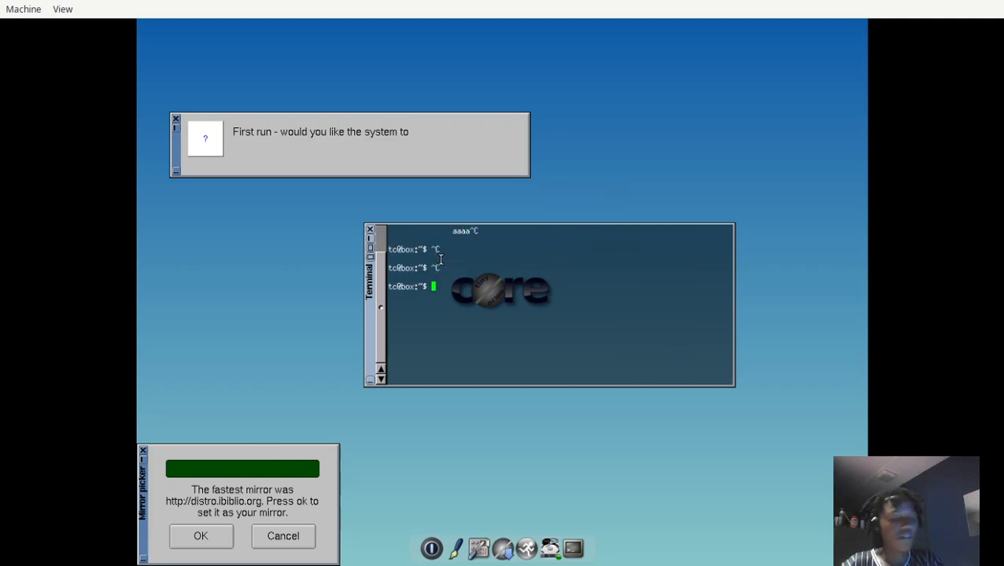
type("ping www.g")
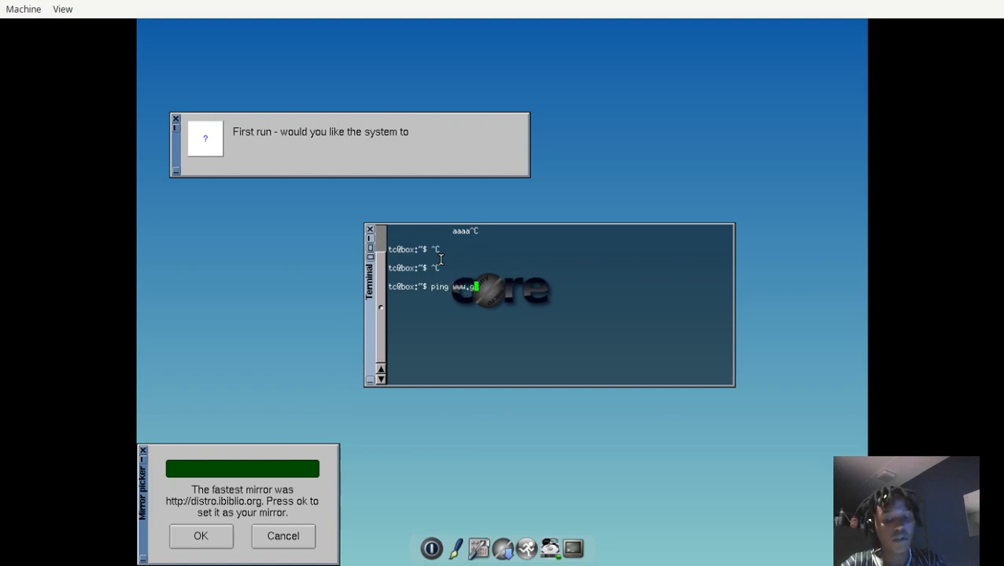
type("oogle.com")
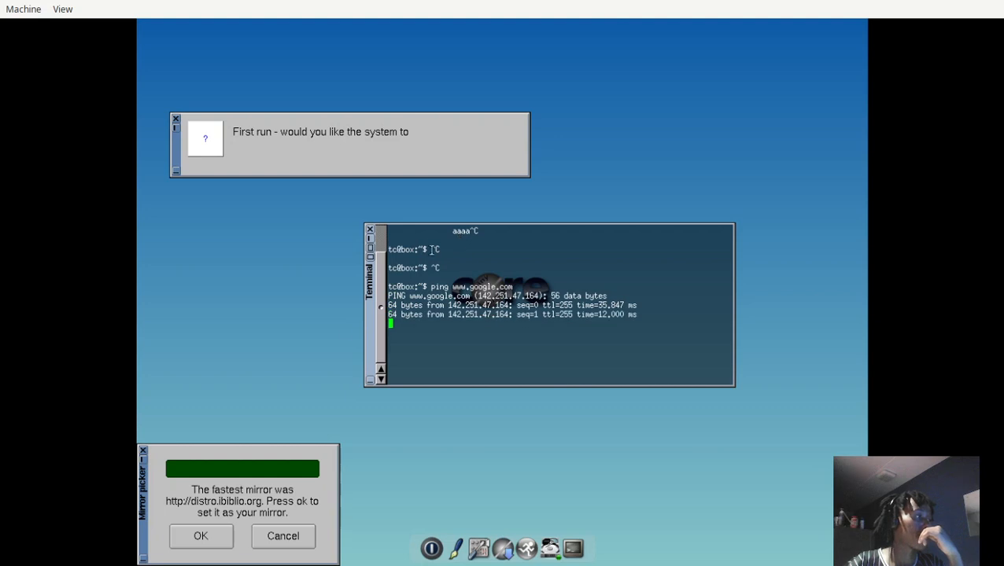
left_click(213, 537)
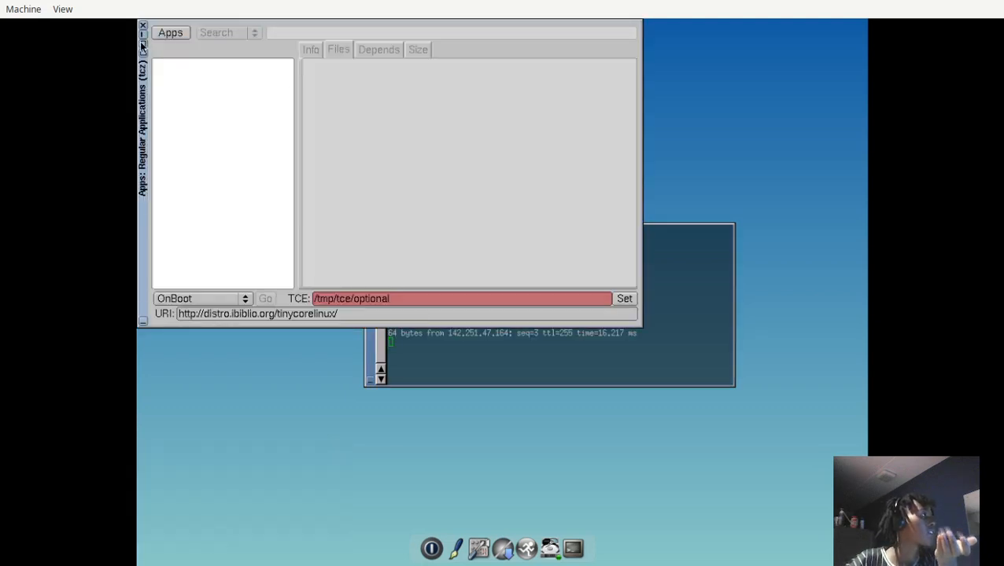
left_click(199, 302)
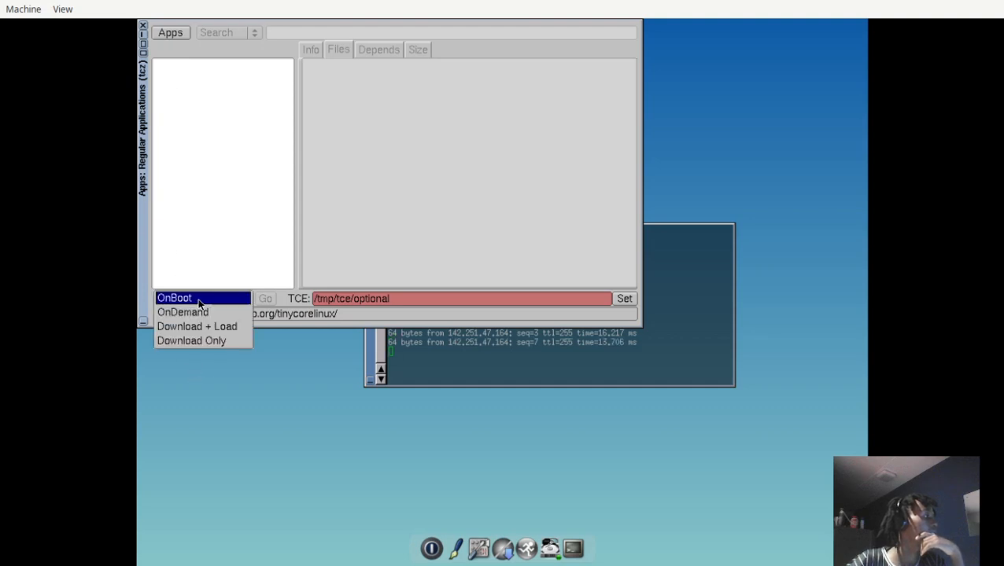
left_click(198, 312)
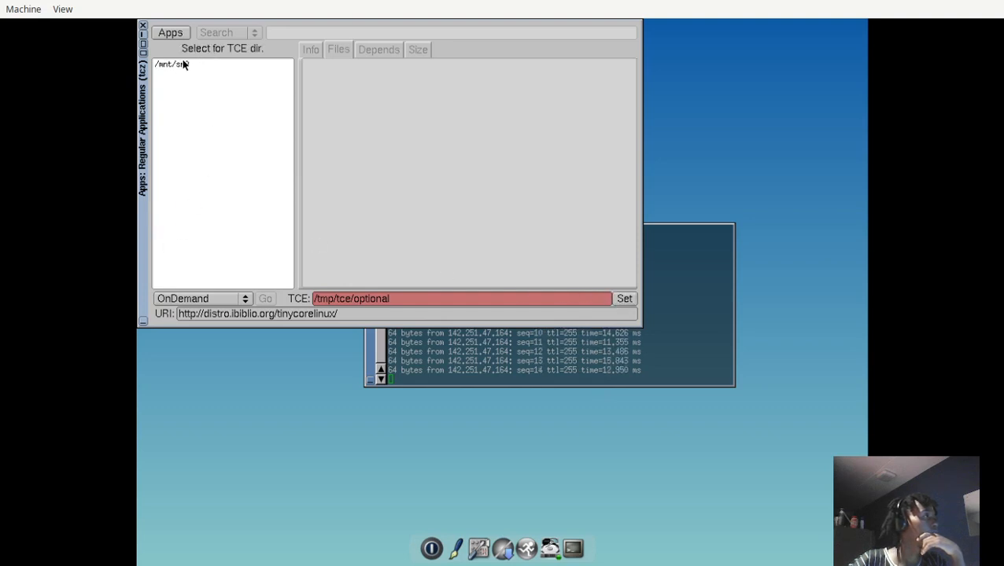
Look through the installation options in Apps, and close Apps after moving its window toward the desktop's center.
left_click(184, 33)
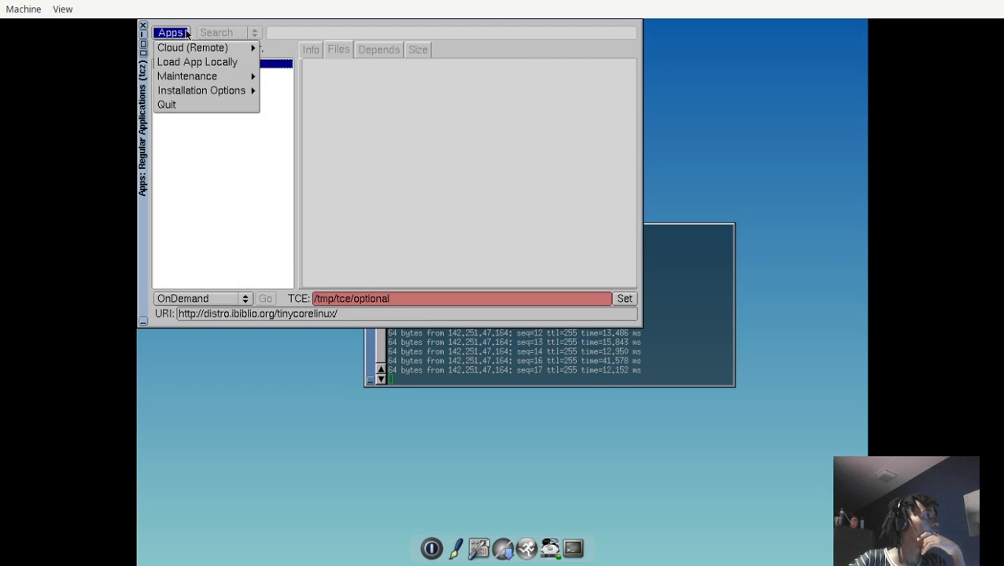
mouse_move(209, 98)
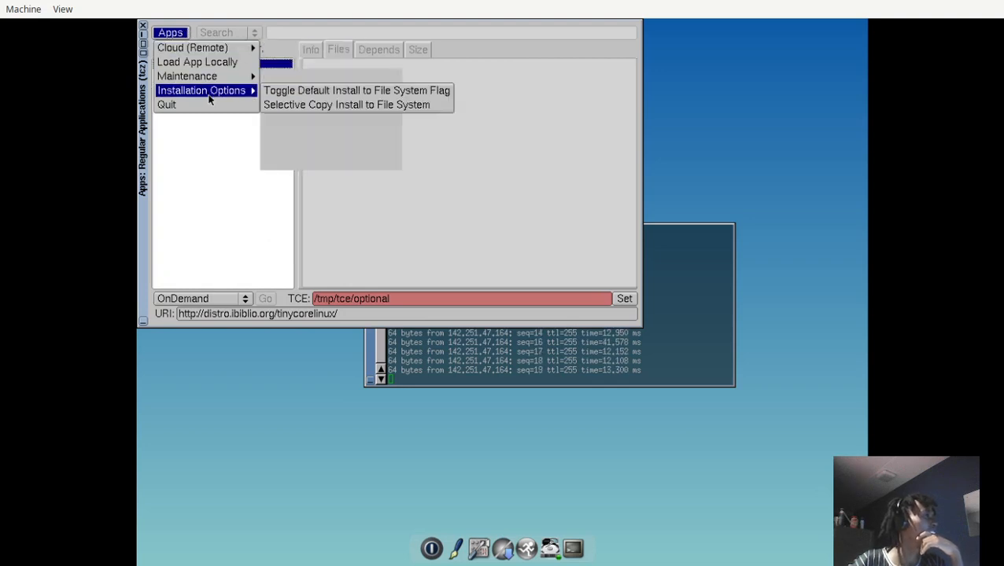
mouse_move(224, 81)
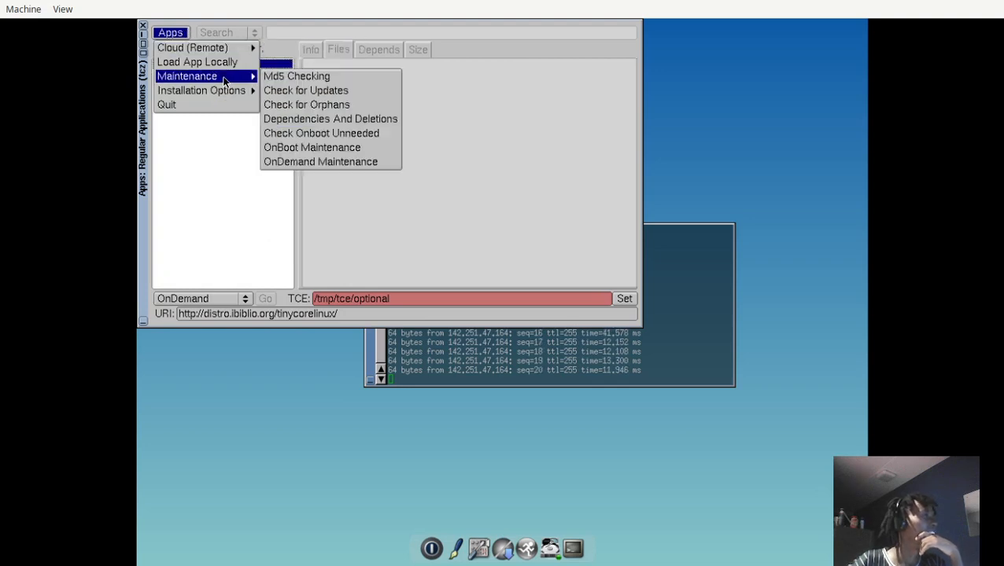
left_click(230, 161)
left_click(154, 227)
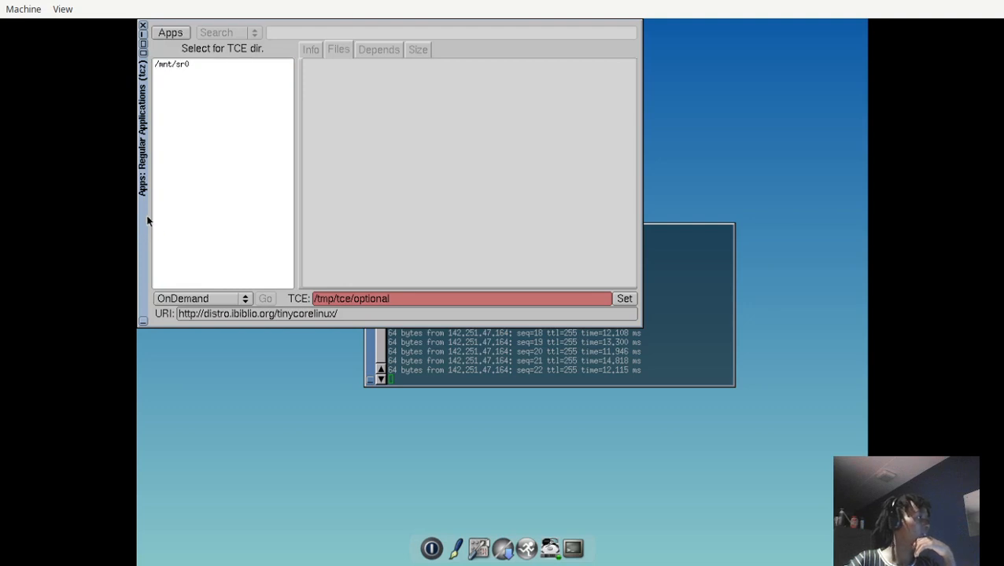
left_click_drag(145, 219, 227, 346)
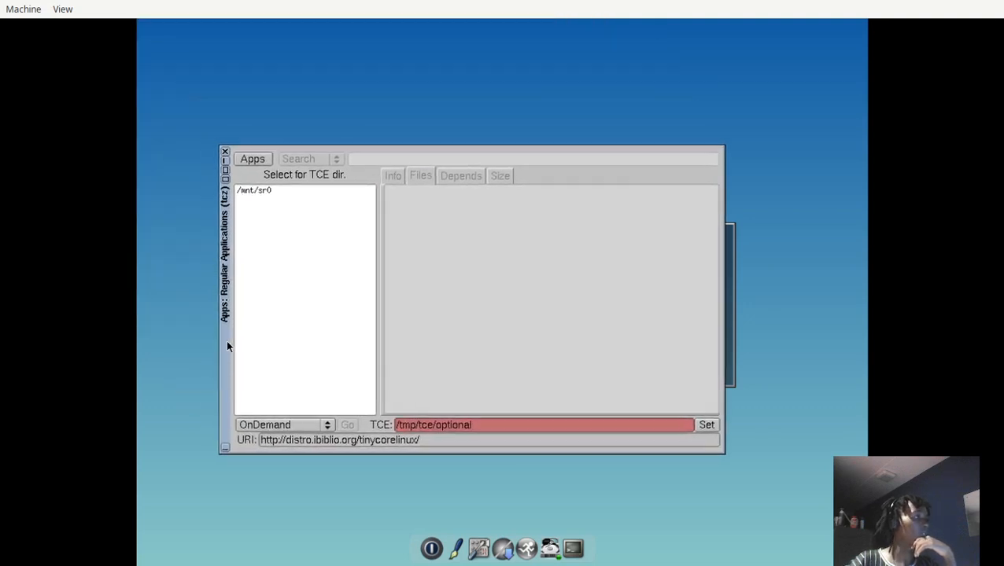
left_click(226, 152)
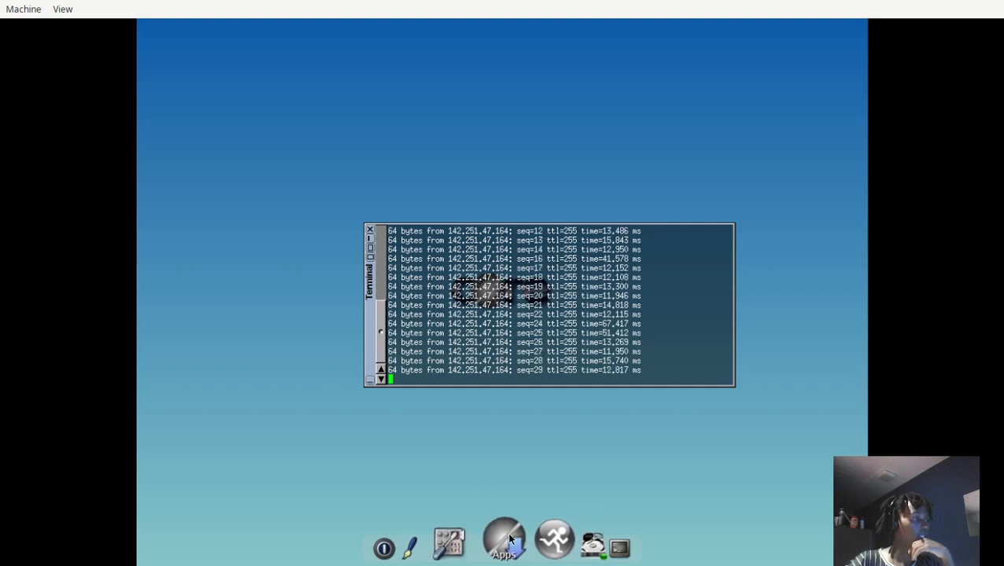
Relaunch Apps and try the Download + Load and Download Only modes before switching back to OnBoot.
left_click(504, 541)
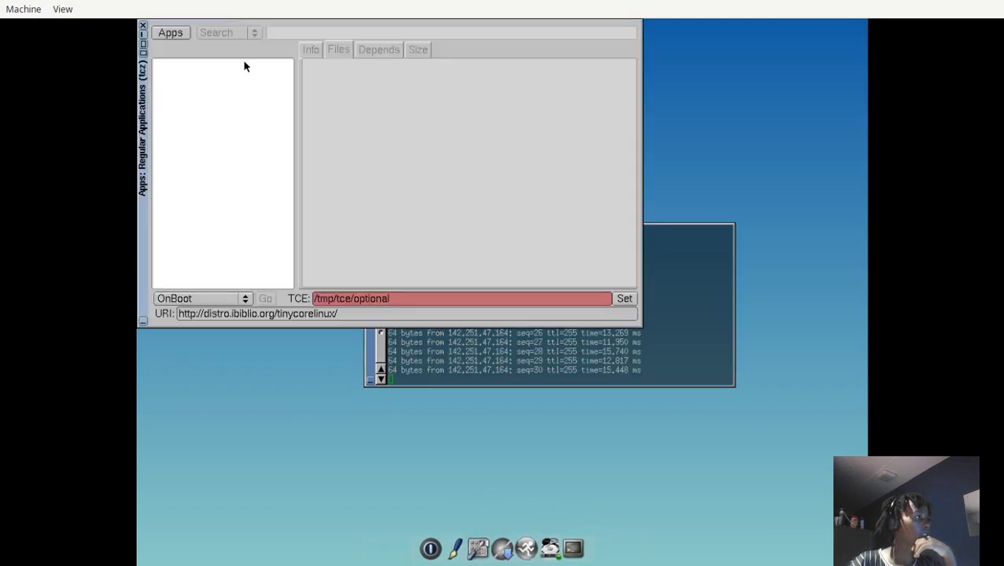
left_click(313, 47)
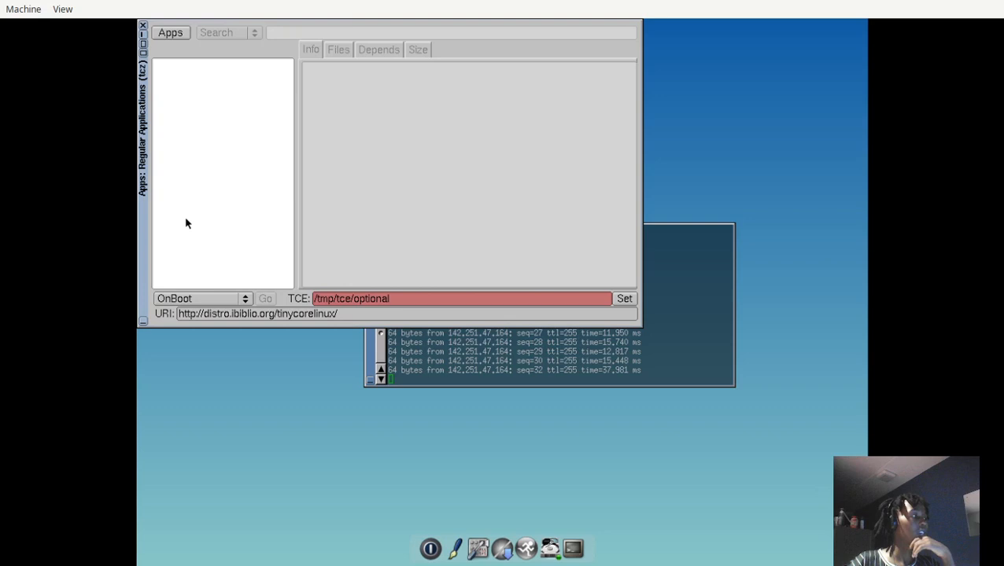
left_click(179, 298)
left_click(189, 327)
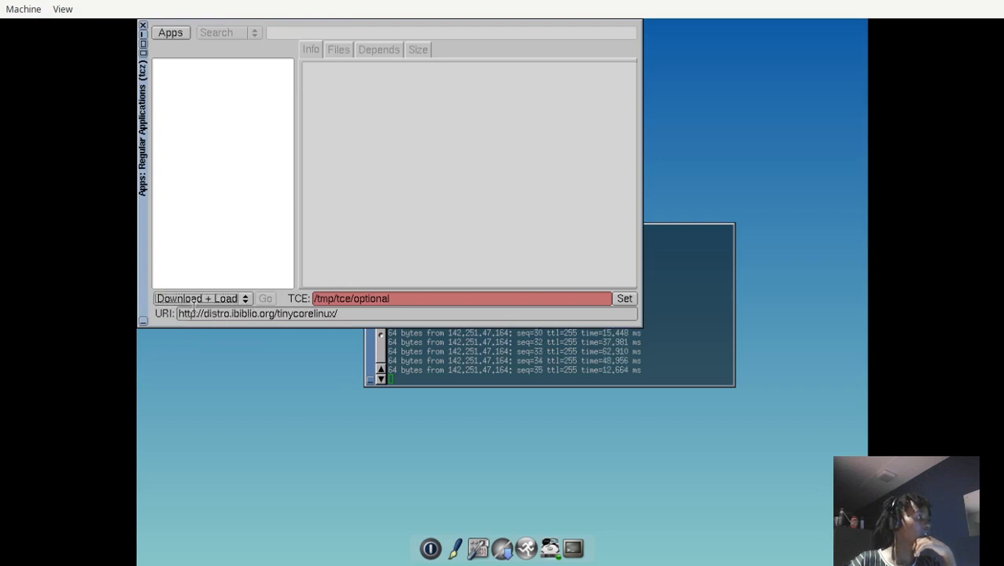
left_click(196, 305)
left_click(196, 310)
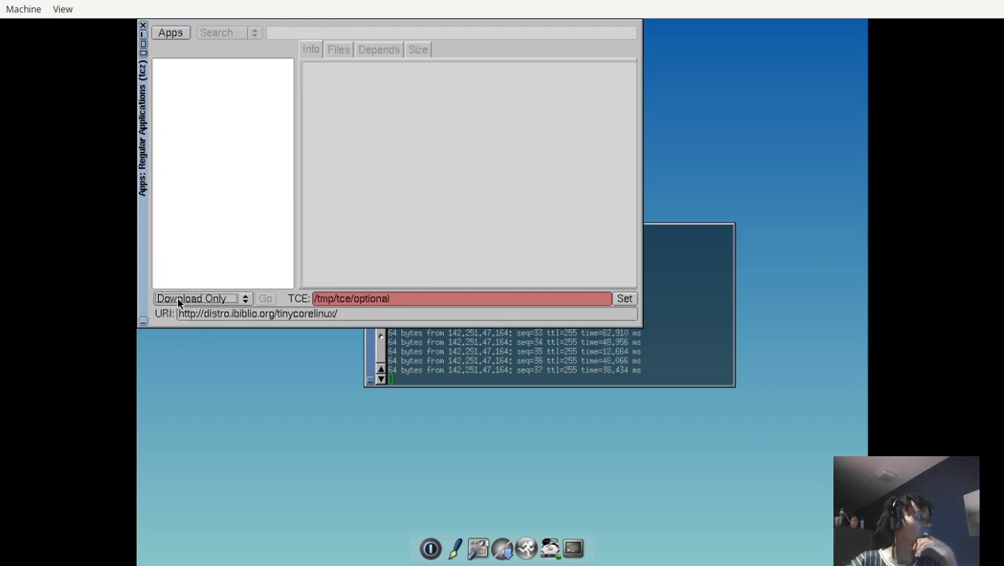
left_click(179, 299)
left_click(183, 257)
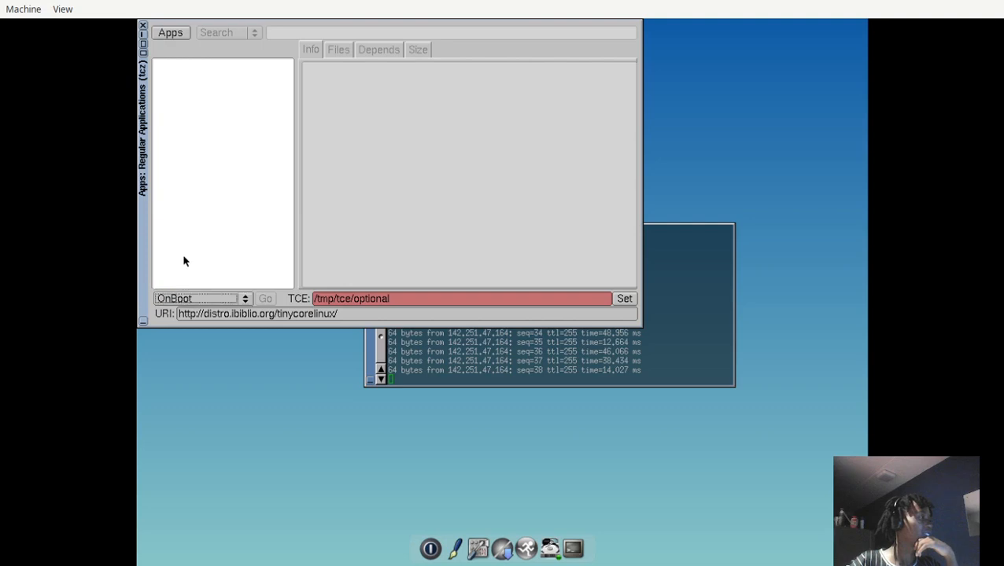
left_click(170, 33)
mouse_move(179, 50)
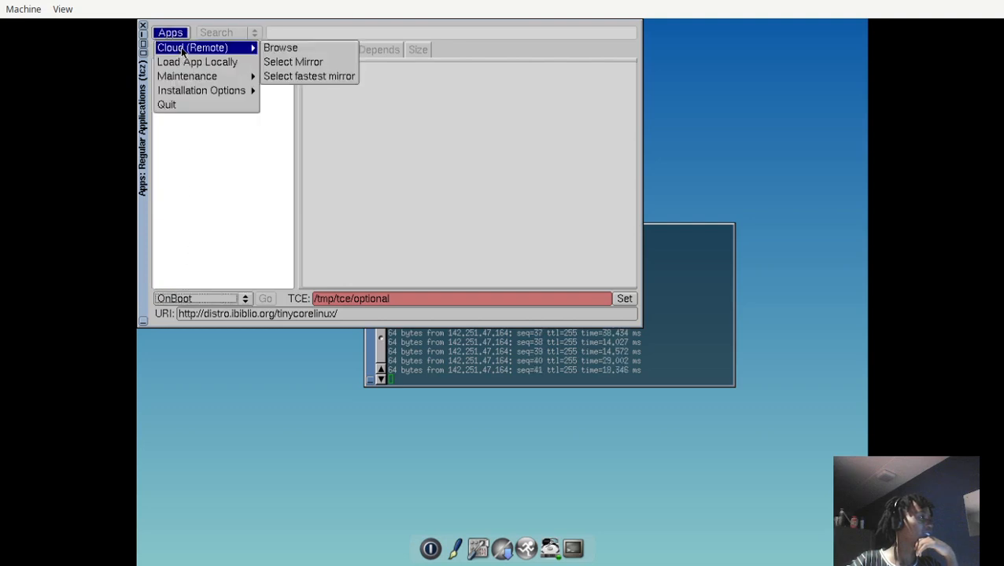
left_click(317, 63)
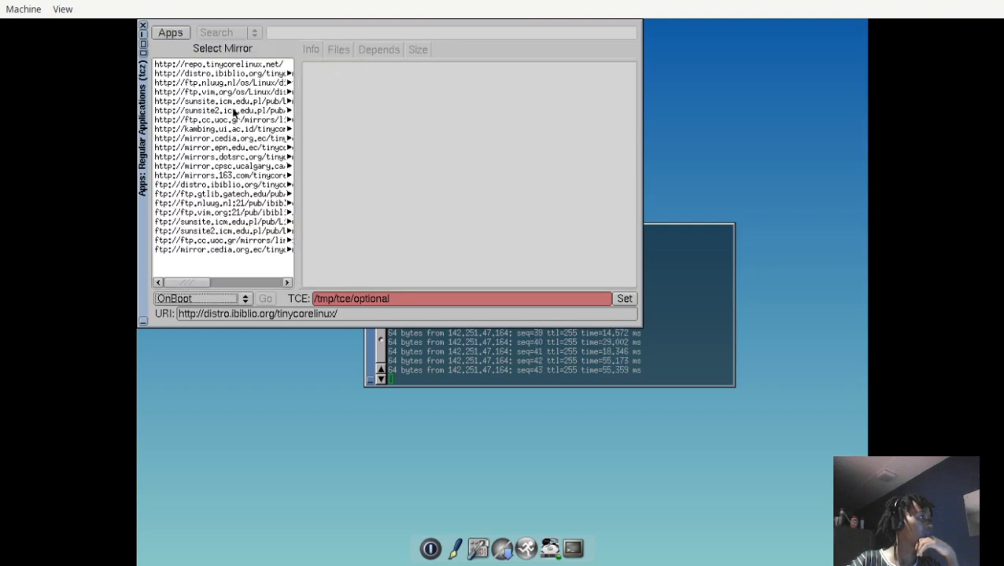
left_click(227, 75)
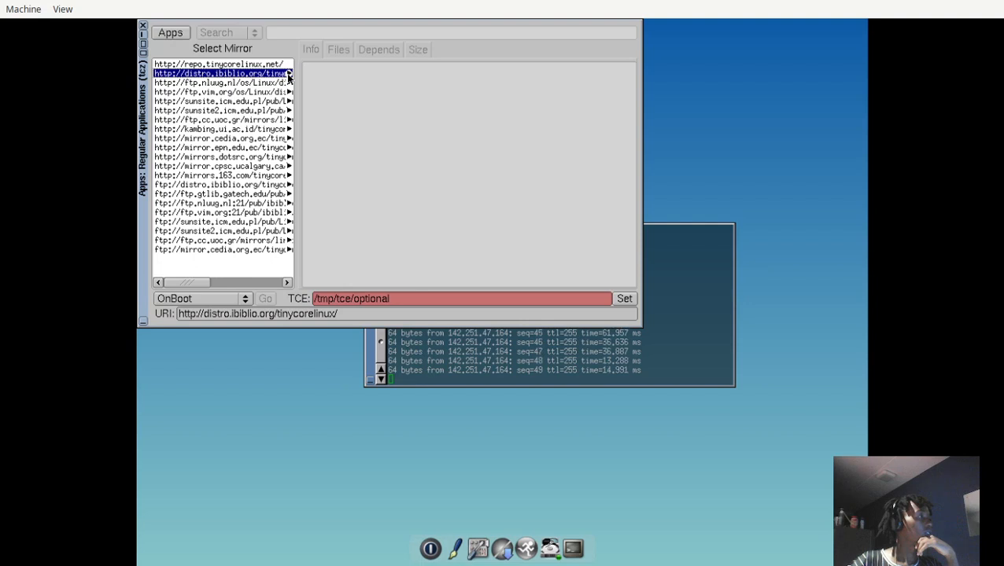
left_click_drag(179, 282, 154, 280)
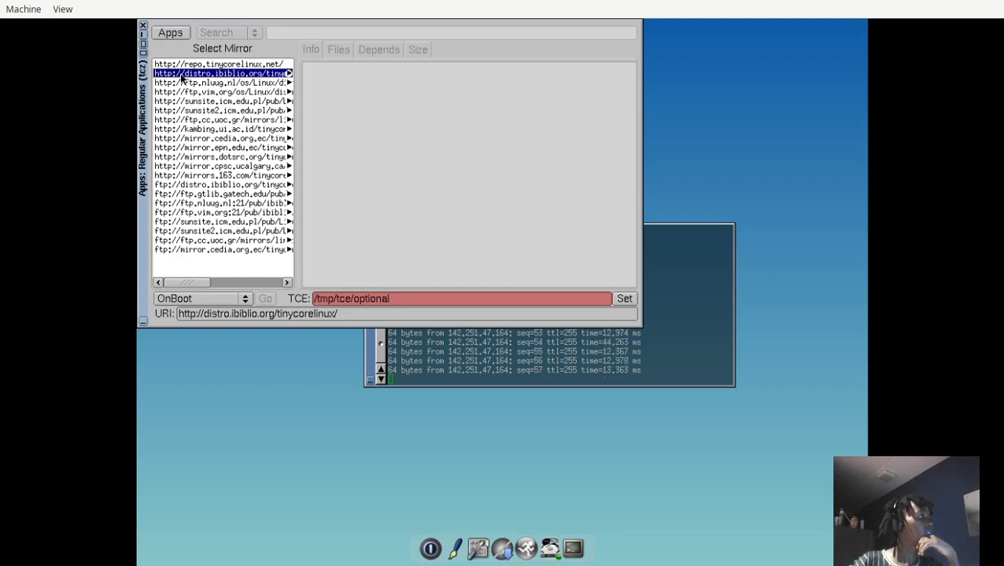
Bring up the locations available for the TCE directory and check the mirror URI.
left_click(620, 298)
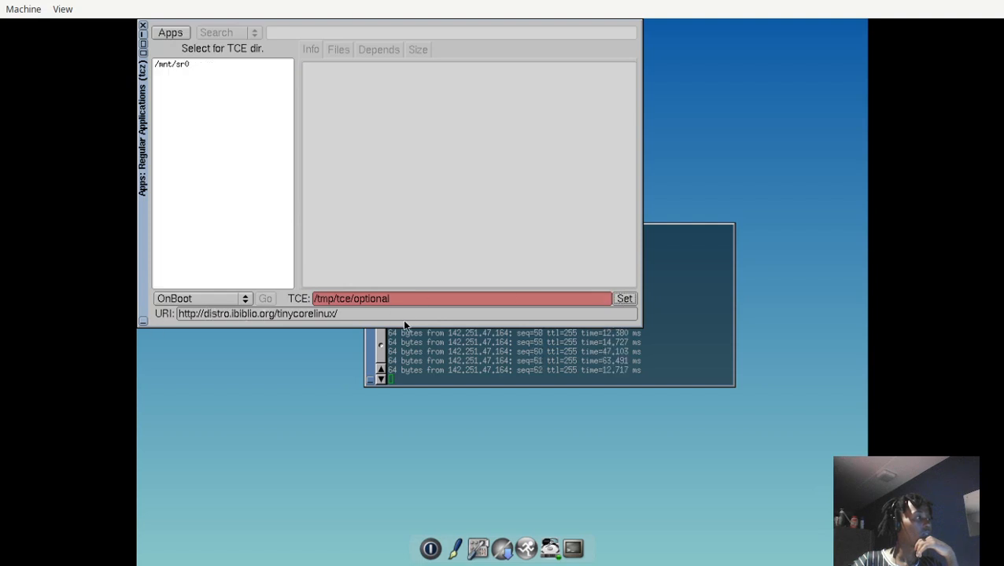
left_click_drag(337, 313, 293, 312)
left_click(294, 310)
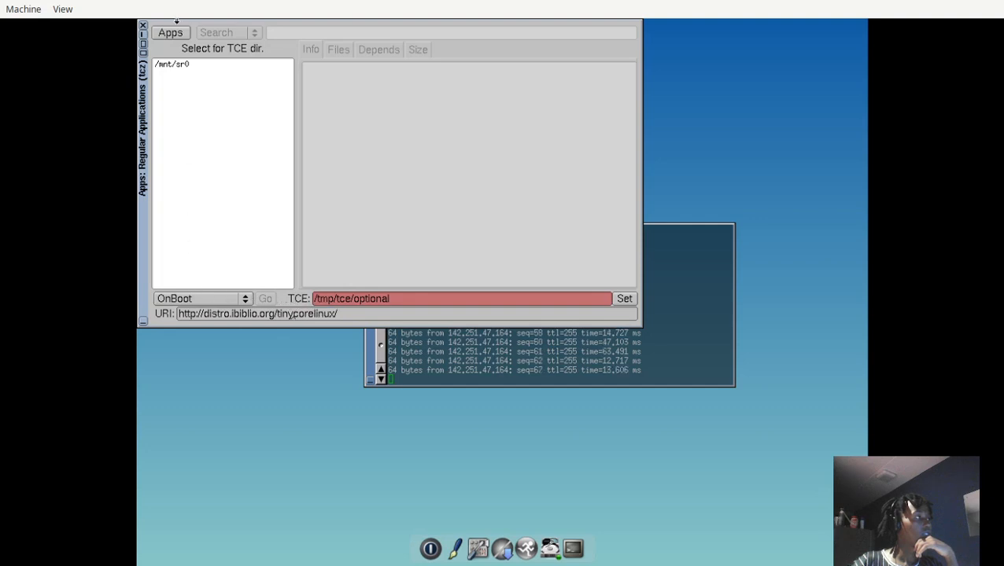
Reopen the remote mirror list, try several entries and choose ftp://distro.ibiblio.org/tinycorelinux/ as the mirror, highlighting its URI.
left_click(168, 35)
mouse_move(178, 49)
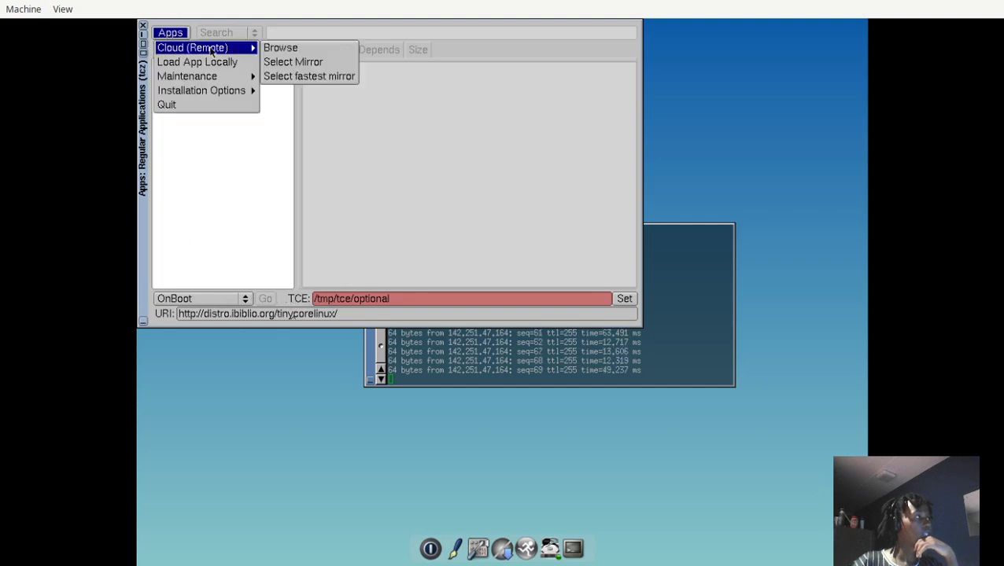
left_click(318, 62)
left_click(224, 147)
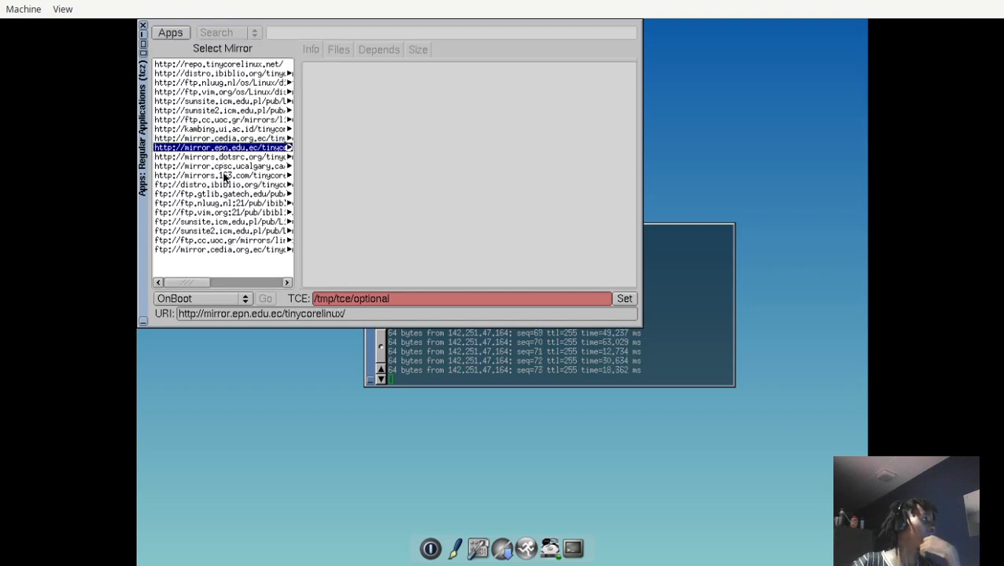
left_click(223, 176)
left_click(224, 184)
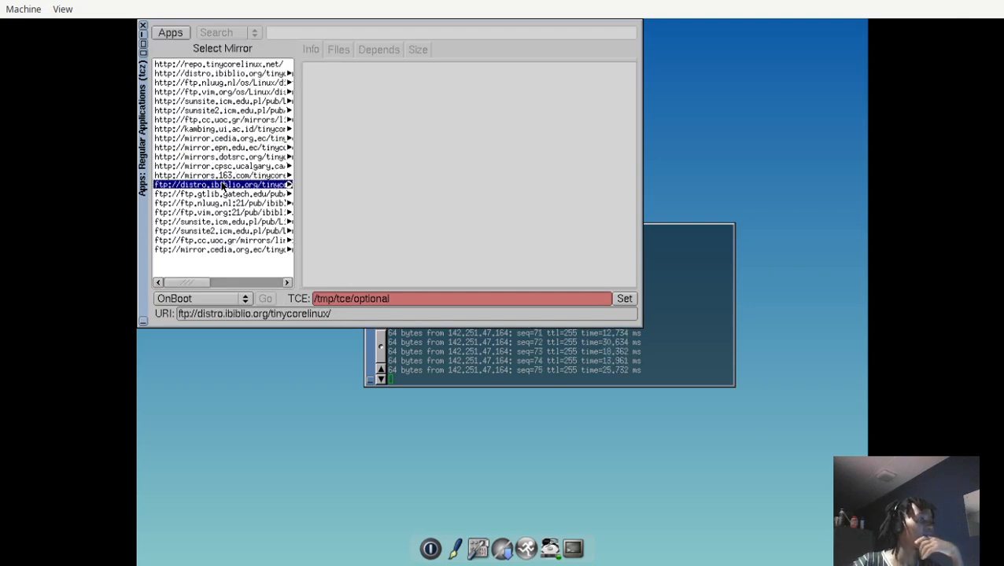
left_click_drag(340, 312, 163, 314)
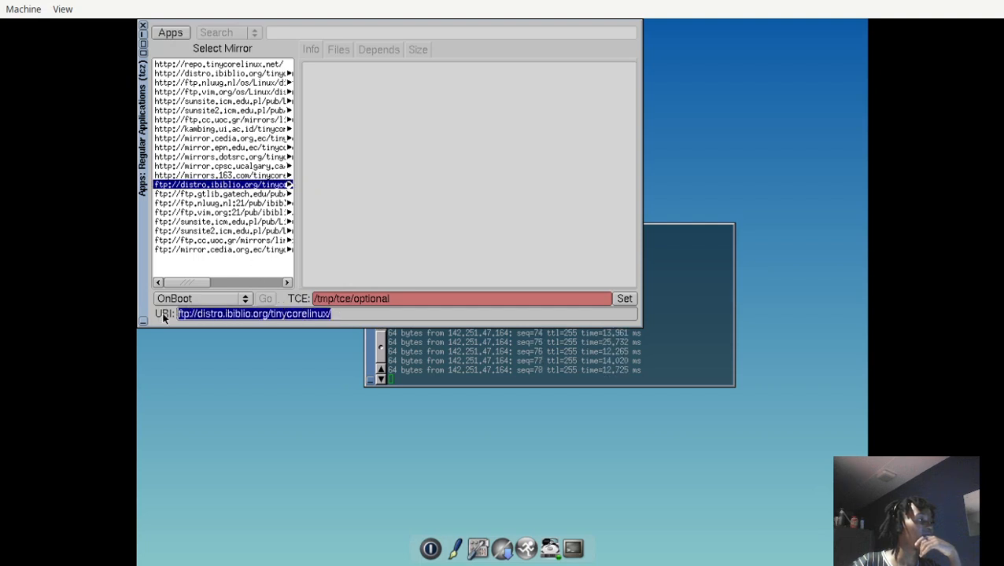
Set the install mode to OnDemand and try to browse the remote app repository.
left_click(202, 300)
left_click(203, 310)
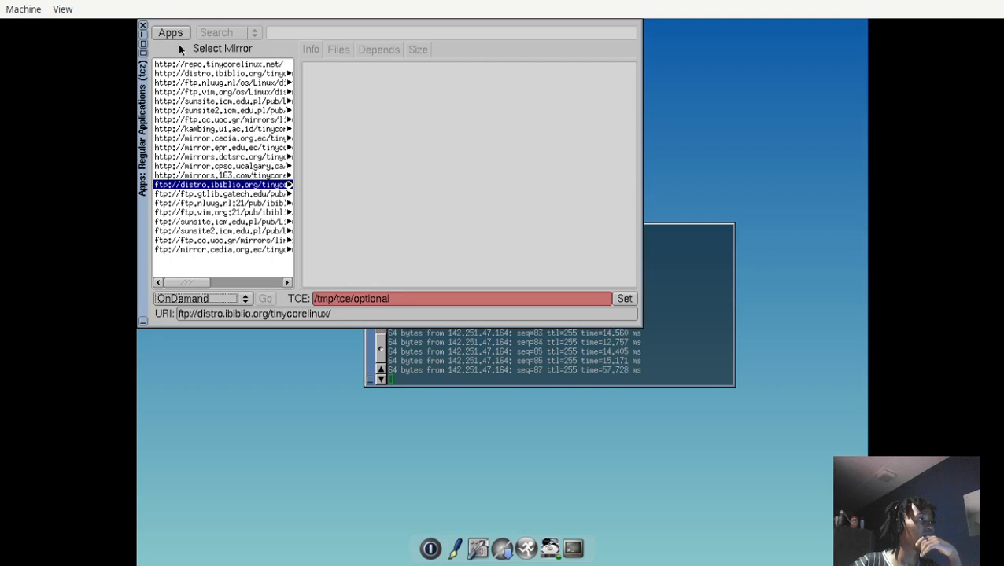
left_click(159, 35)
mouse_move(173, 52)
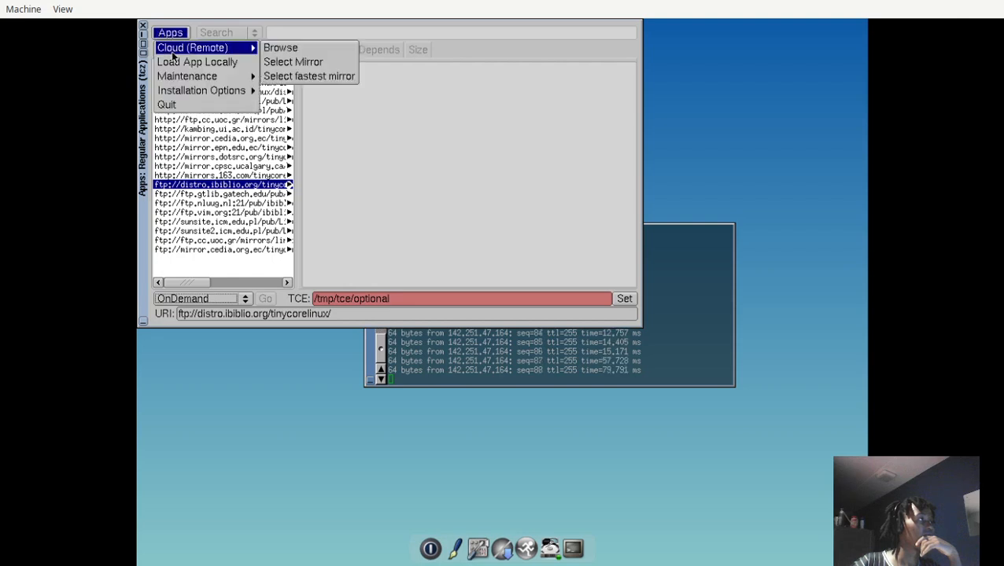
left_click(281, 61)
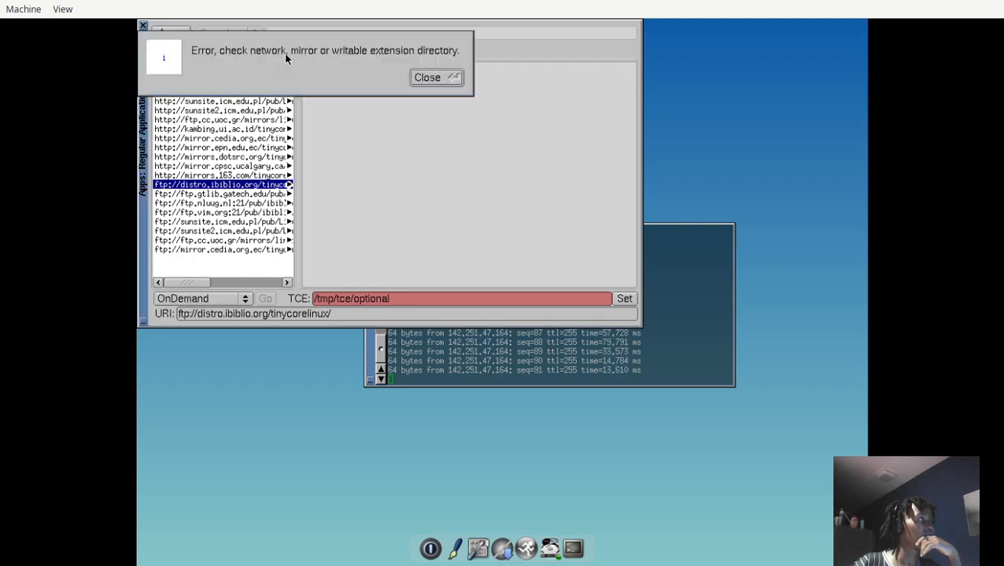
left_click(433, 76)
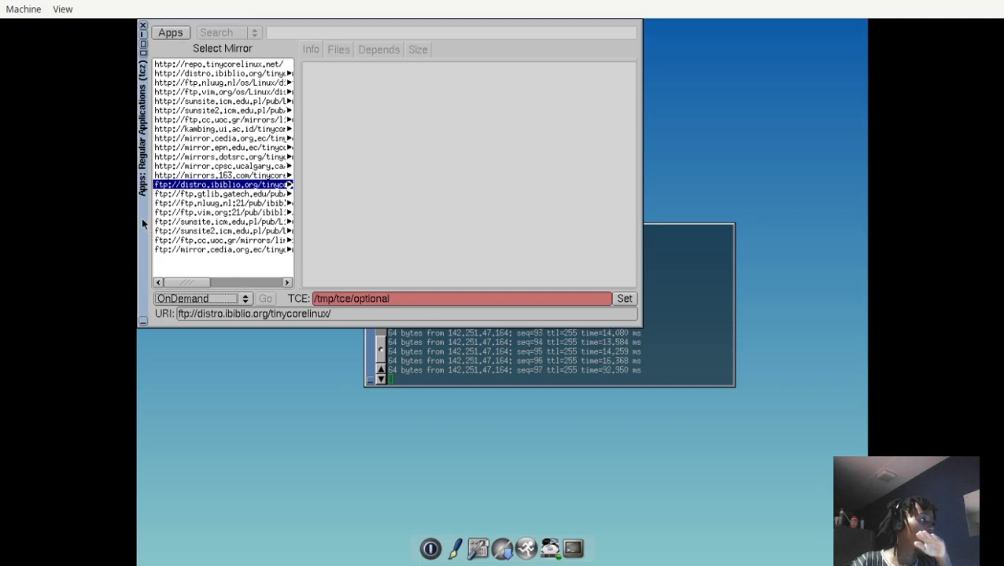
Move the Apps window toward the middle of the desktop, open the graphical Editor and reposition its window.
left_click_drag(141, 217, 194, 345)
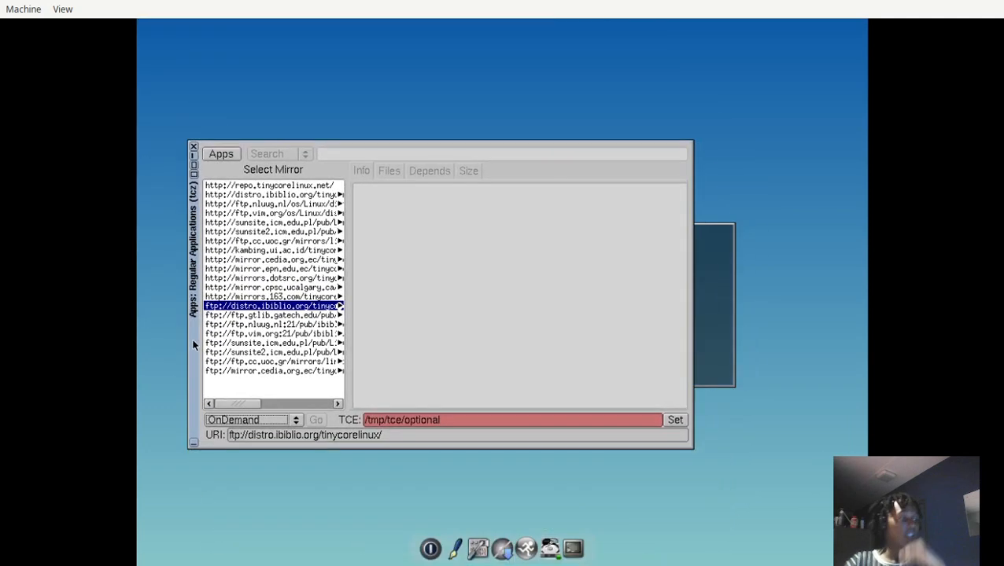
left_click(461, 542)
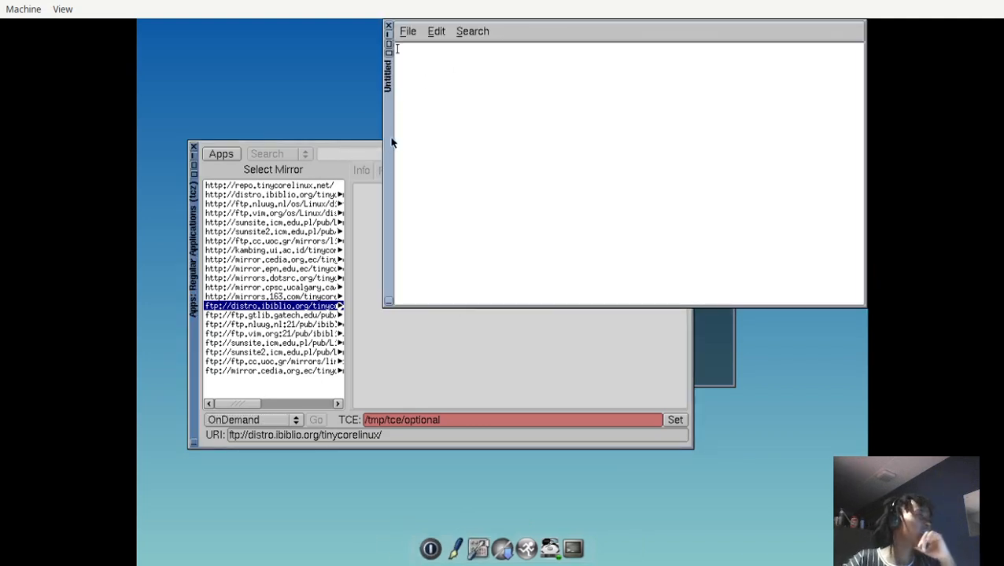
left_click_drag(392, 141, 287, 275)
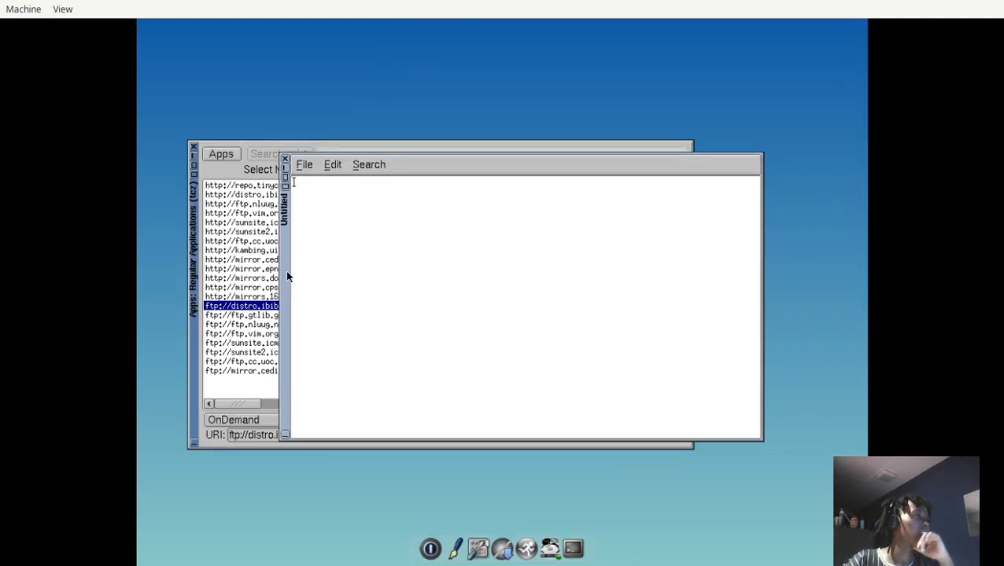
Open /home/tc/main.rs in the graphical Editor and reposition its window over the Apps window.
left_click(303, 164)
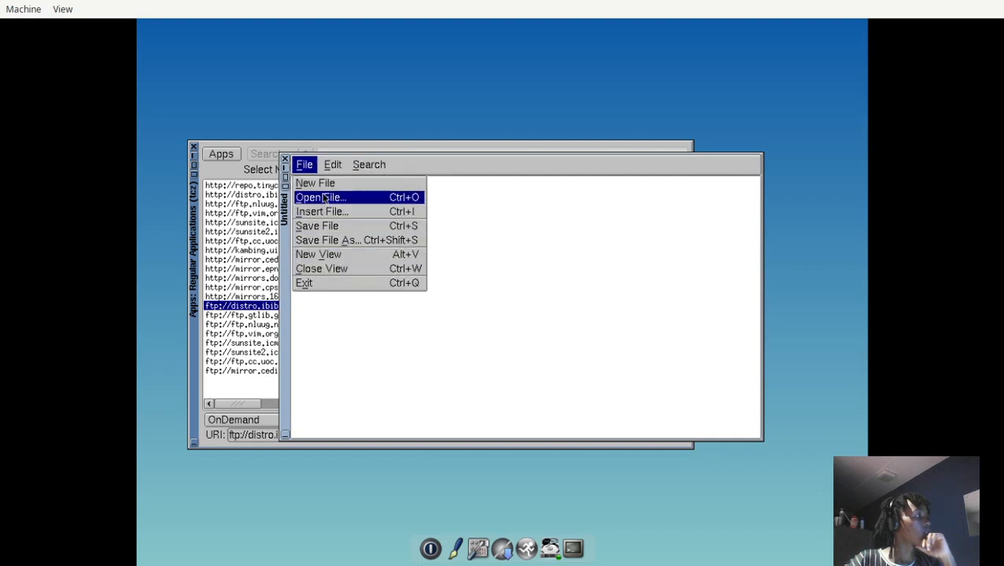
left_click(346, 198)
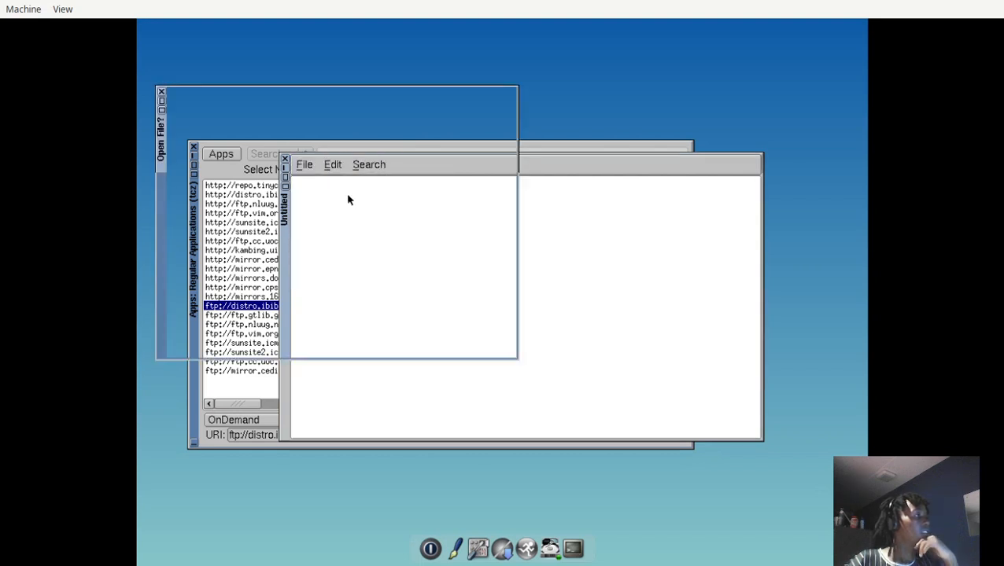
left_click(186, 139)
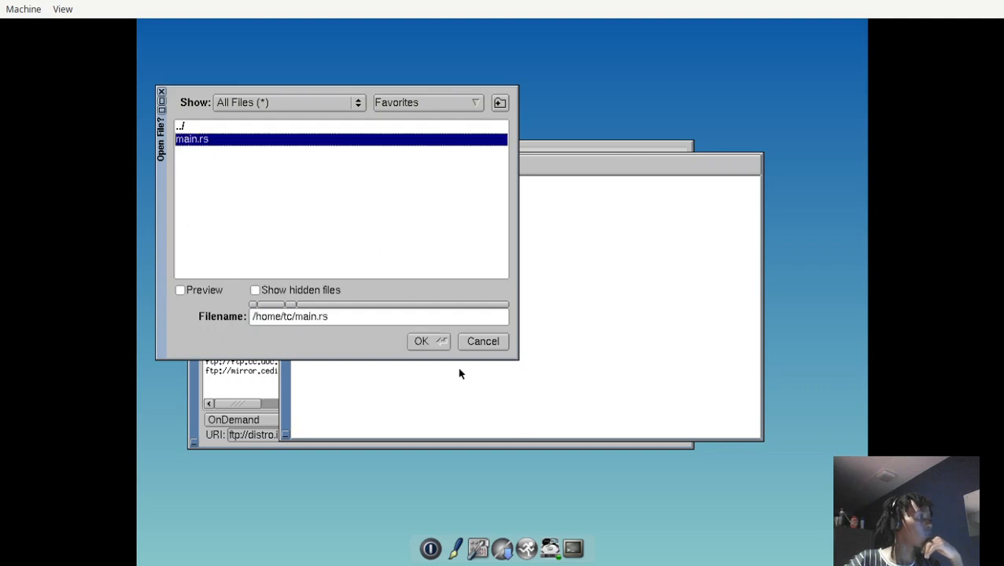
left_click(429, 344)
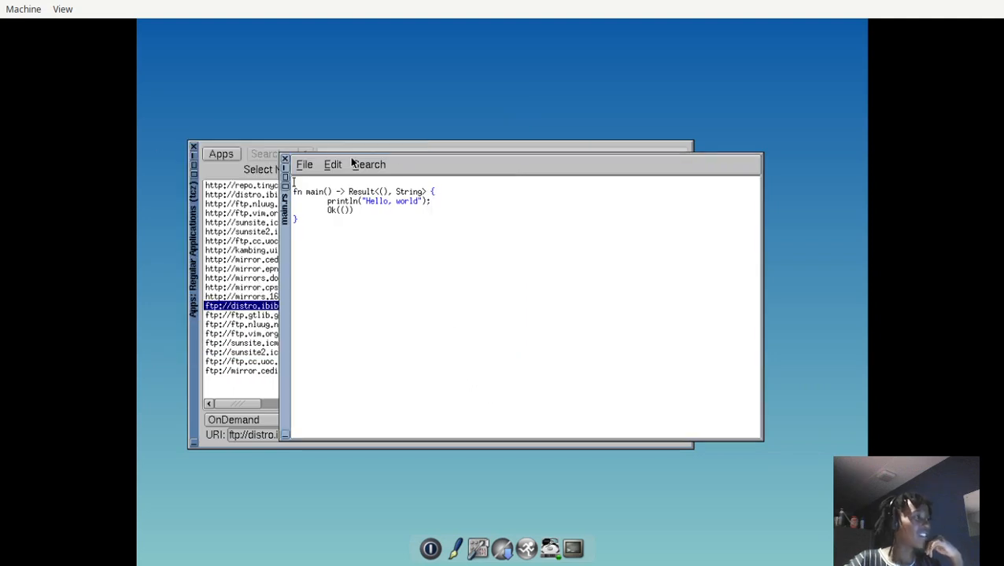
left_click_drag(463, 160, 647, 40)
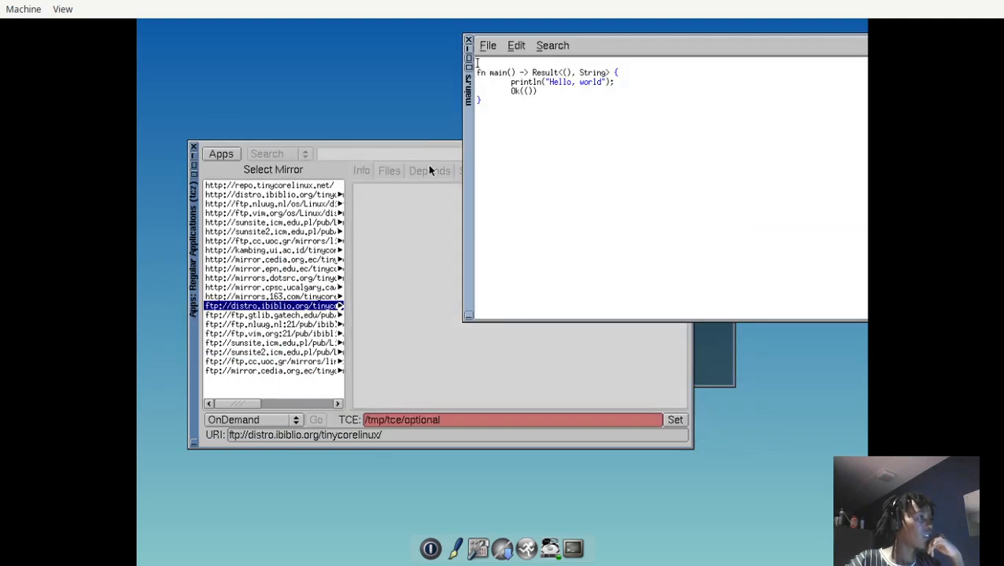
left_click_drag(467, 173, 222, 236)
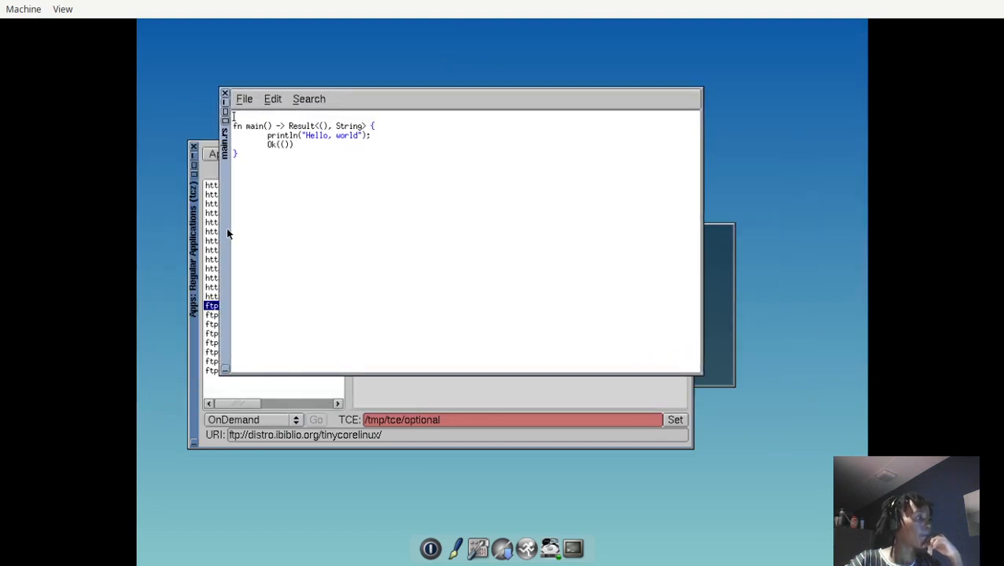
Using the Control Panel's Wallpaper tool, set the vertical gradient's Color #2 to lime green (0.633, 0.789, 0.189) and preview it.
left_click(481, 547)
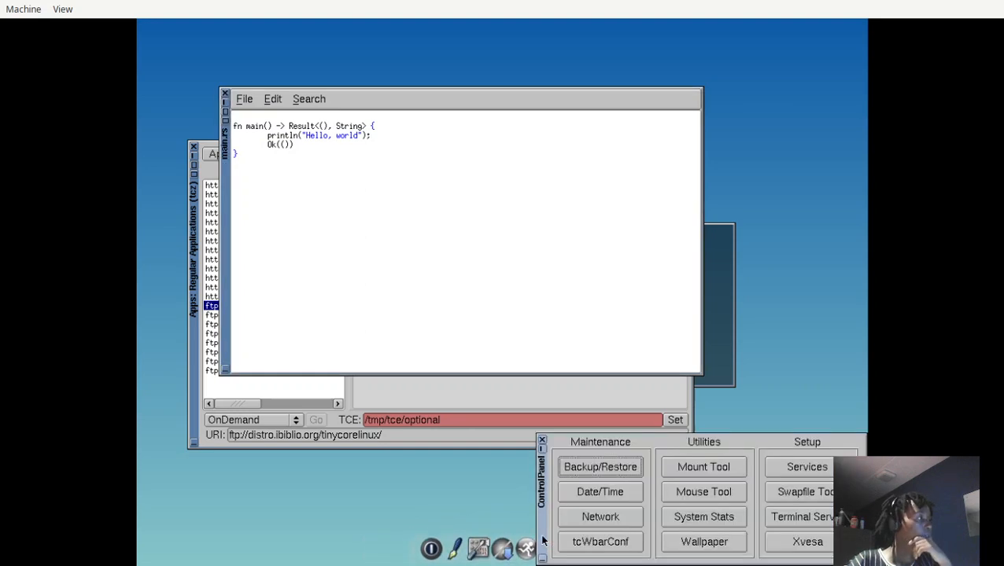
left_click_drag(540, 488, 262, 246)
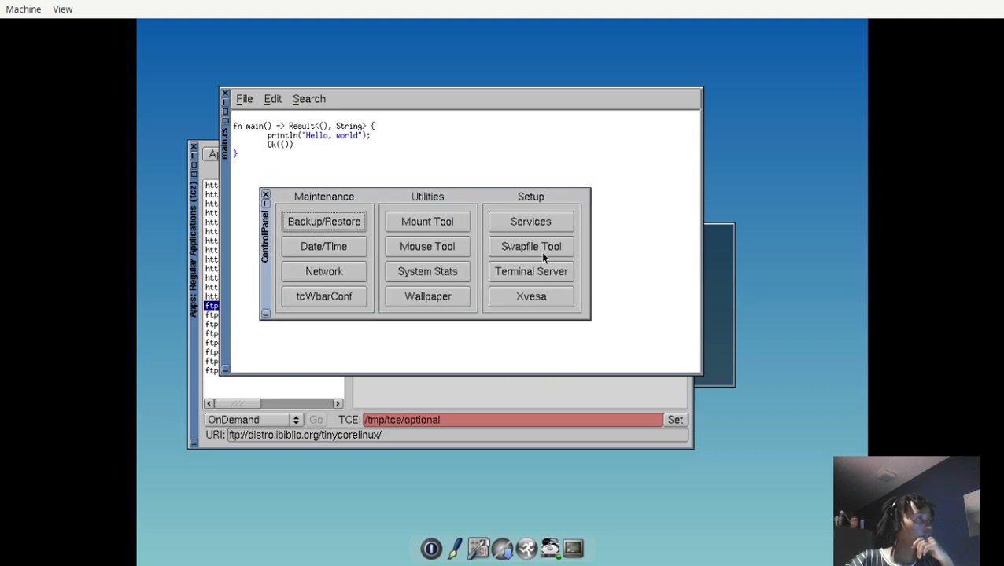
left_click(429, 299)
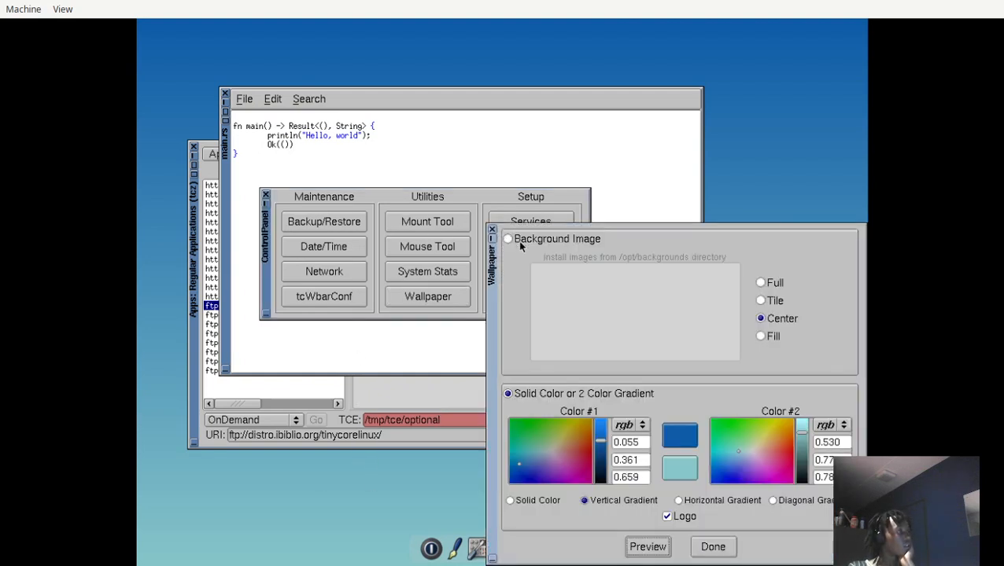
left_click_drag(494, 356, 330, 275)
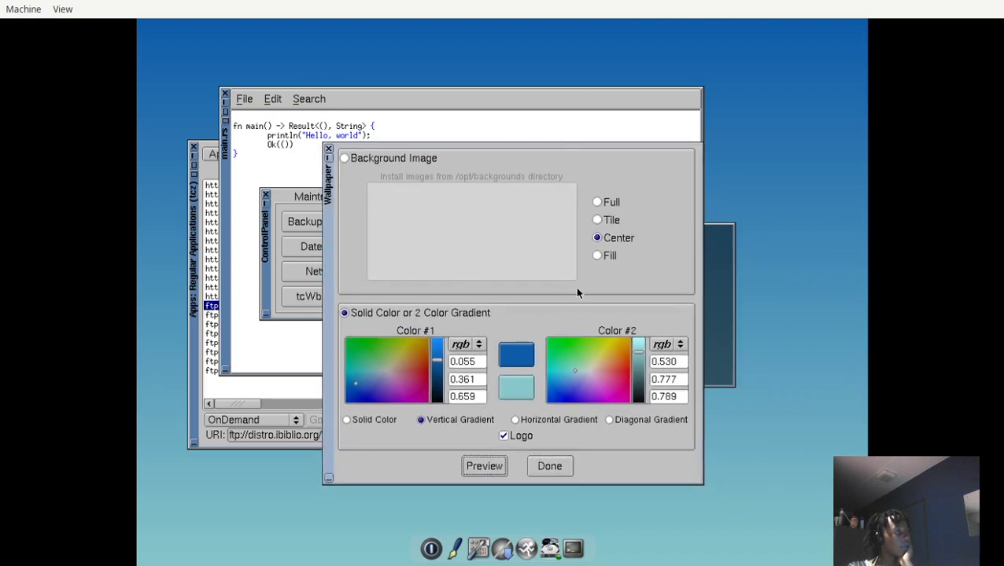
left_click(599, 374)
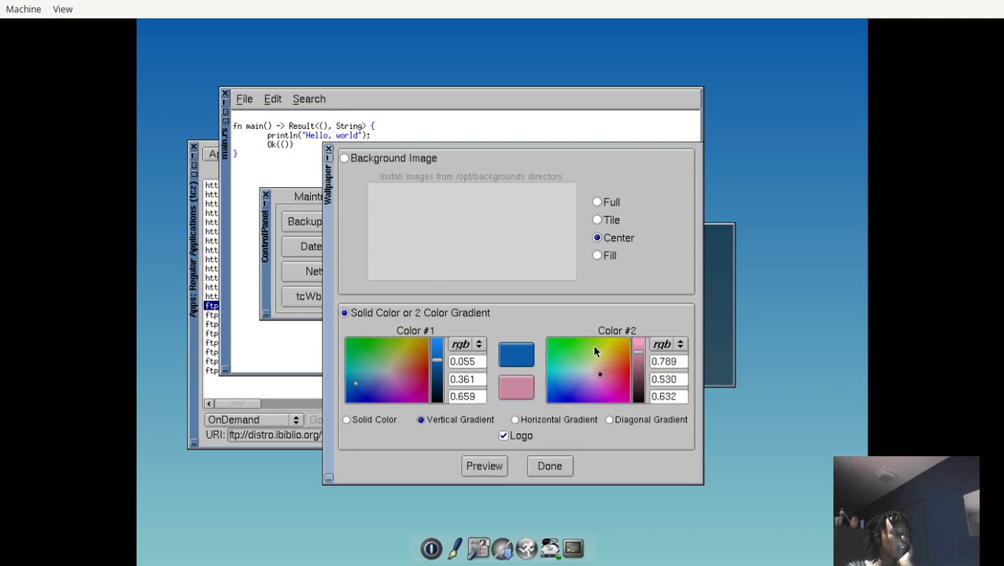
left_click(595, 351)
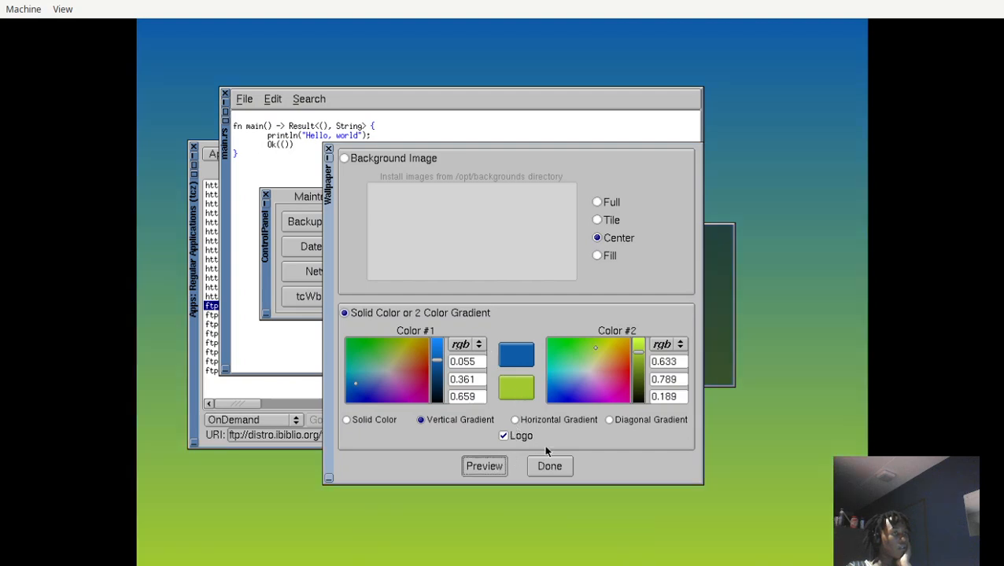
left_click(329, 151)
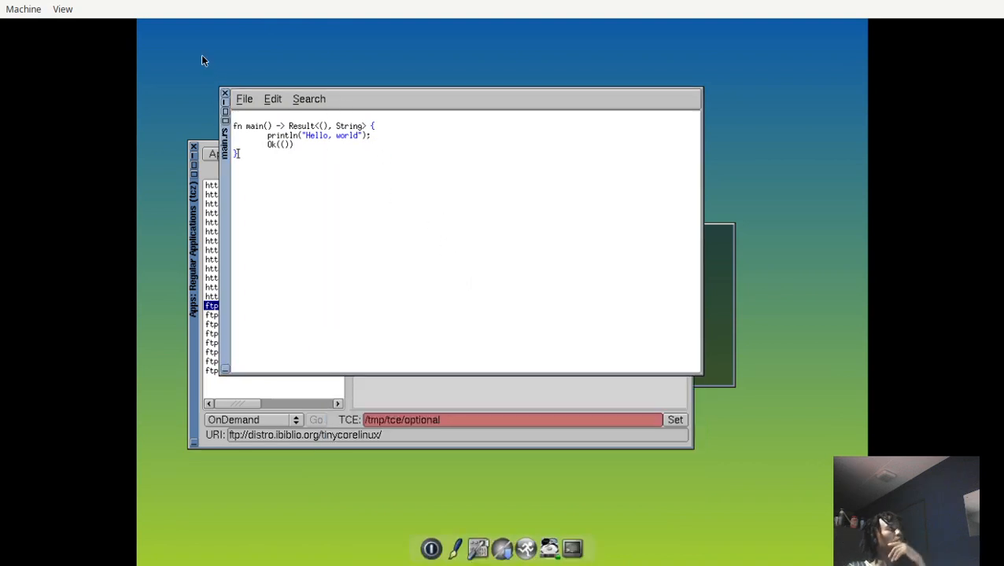
Close the main.rs and Apps windows, and move the Control Panel and terminal apart to uncover the desktop logo.
left_click(225, 93)
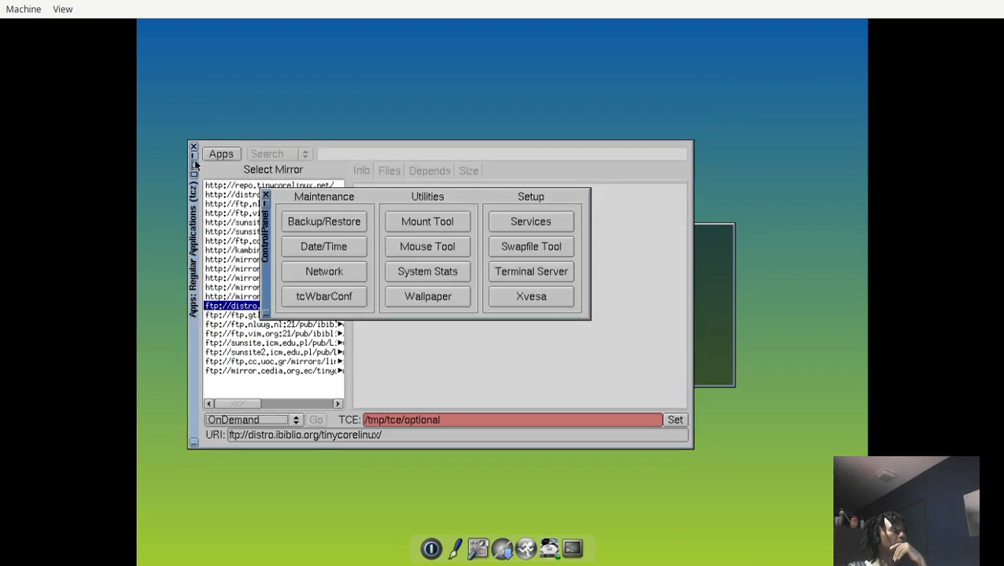
left_click(193, 147)
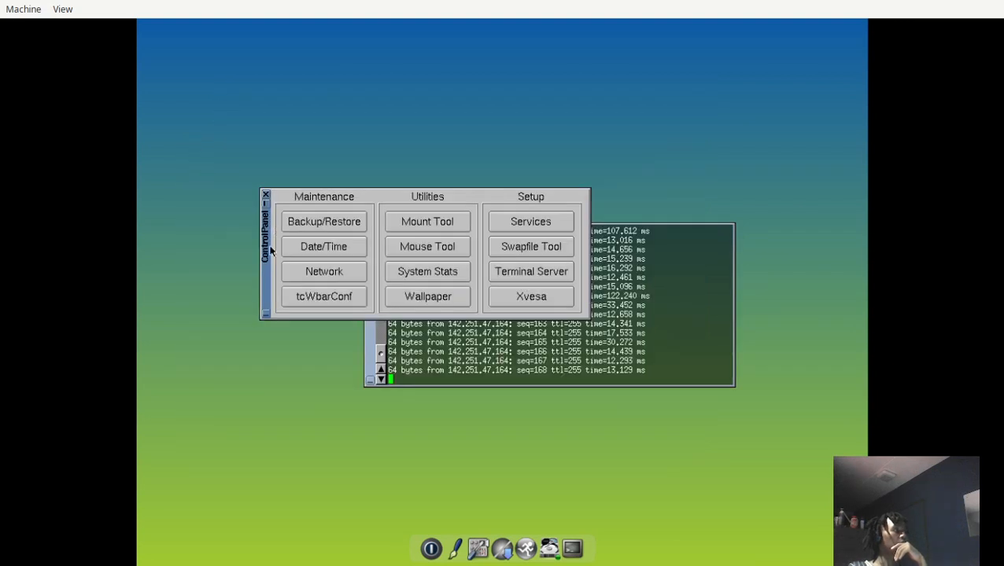
left_click_drag(267, 256, 263, 93)
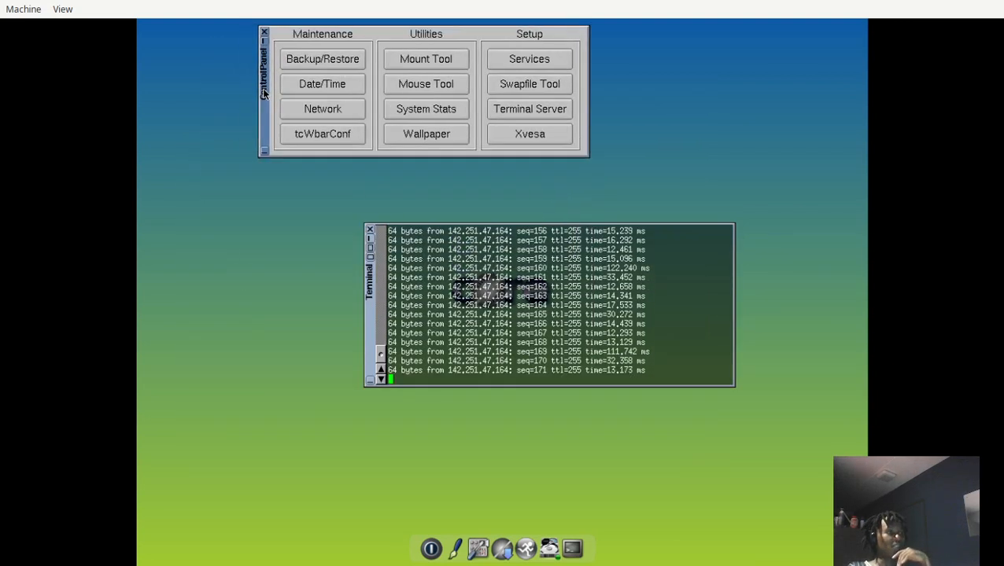
left_click_drag(365, 322, 417, 415)
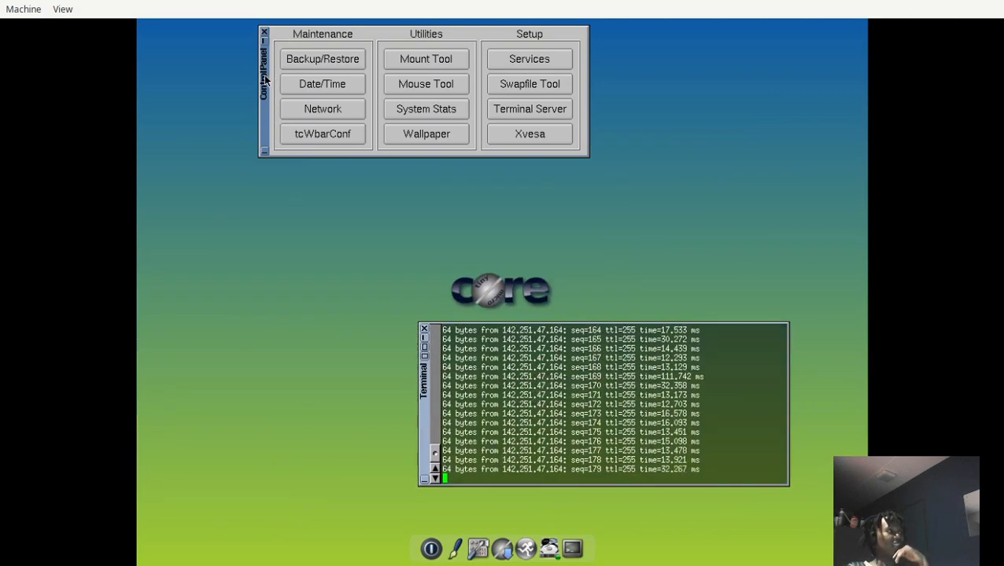
In tcWbarConf, exclude the Editor and Apps icons and return both to the end of the Wbar Icons list.
left_click_drag(268, 69, 243, 108)
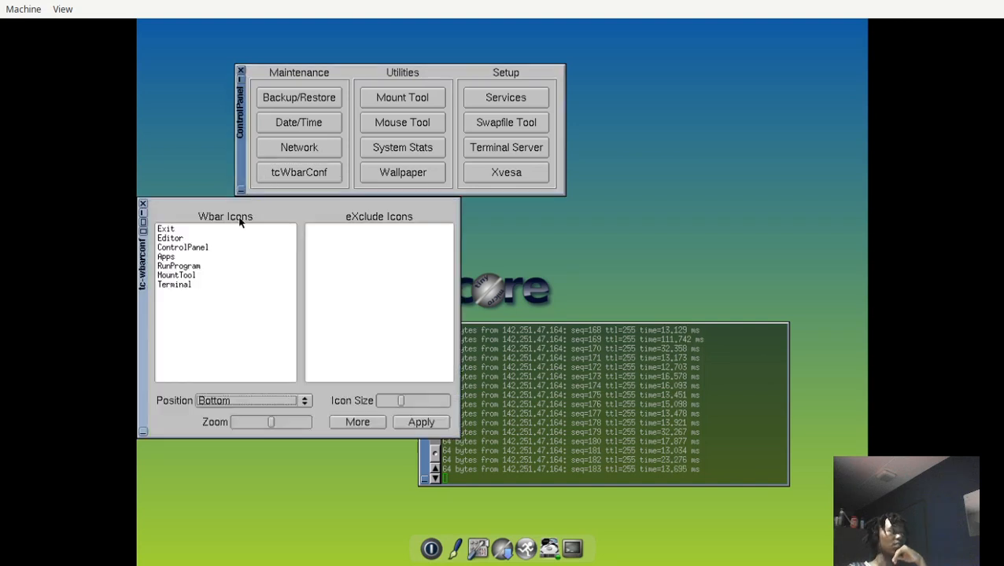
left_click(168, 239)
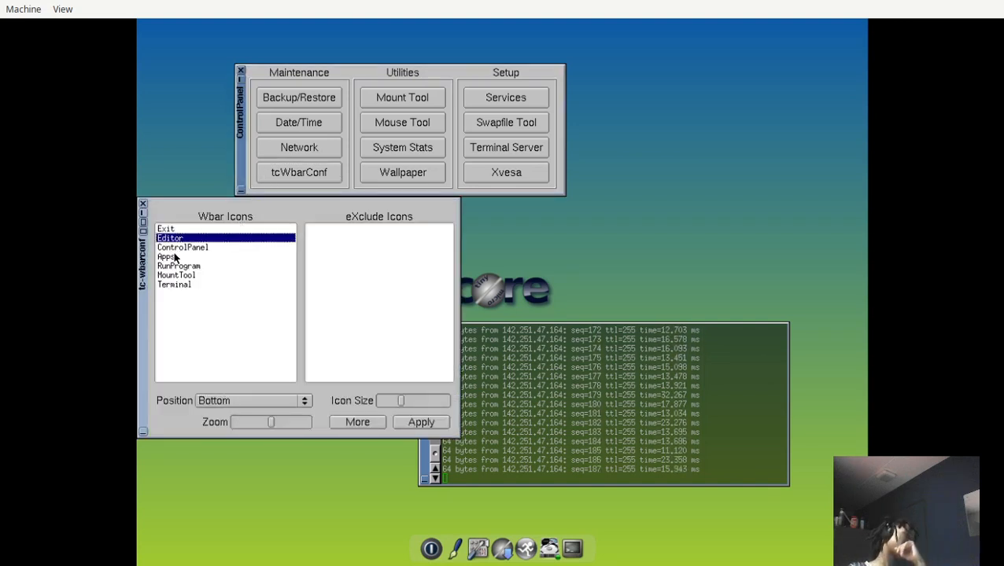
left_click(175, 255)
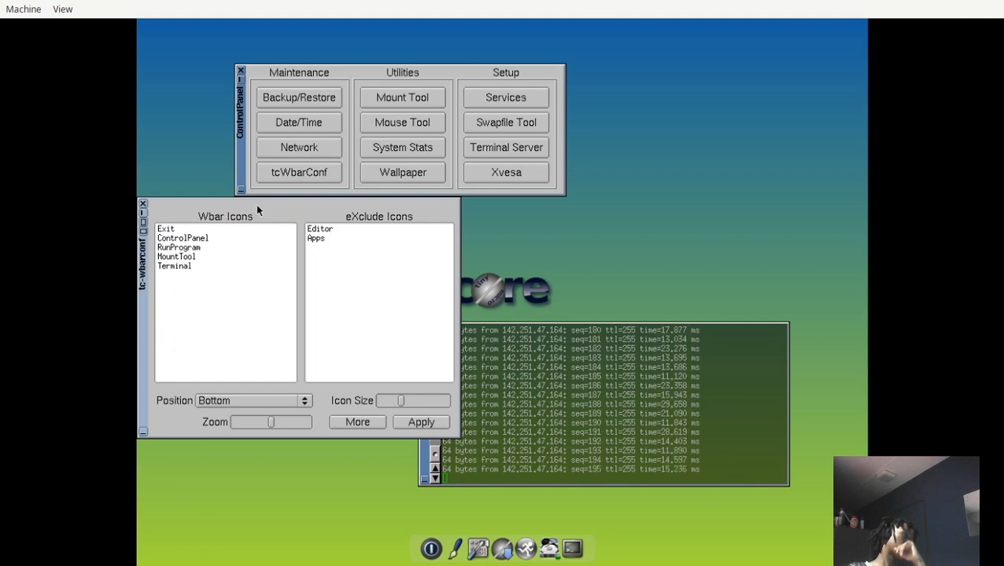
left_click(315, 238)
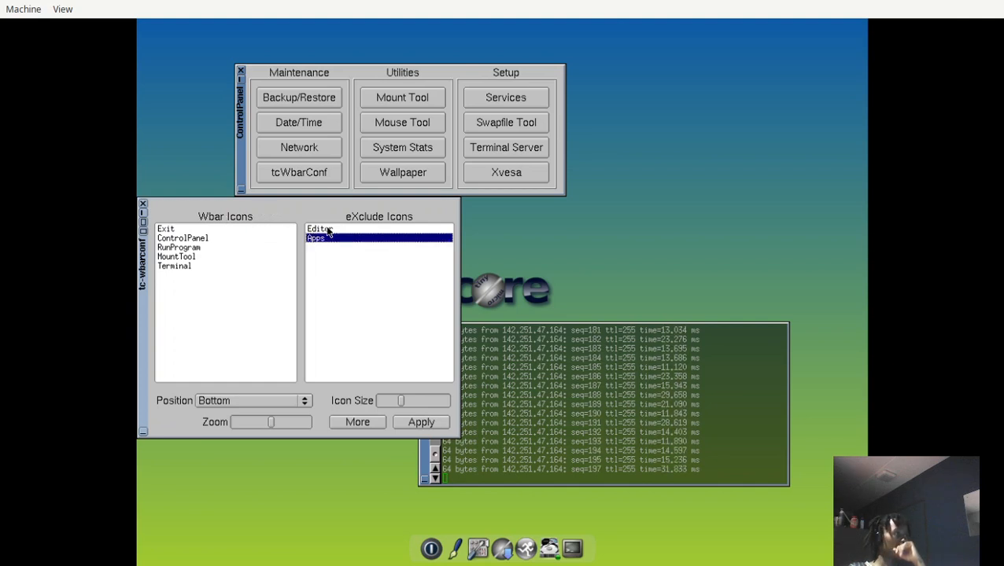
double_click(327, 231)
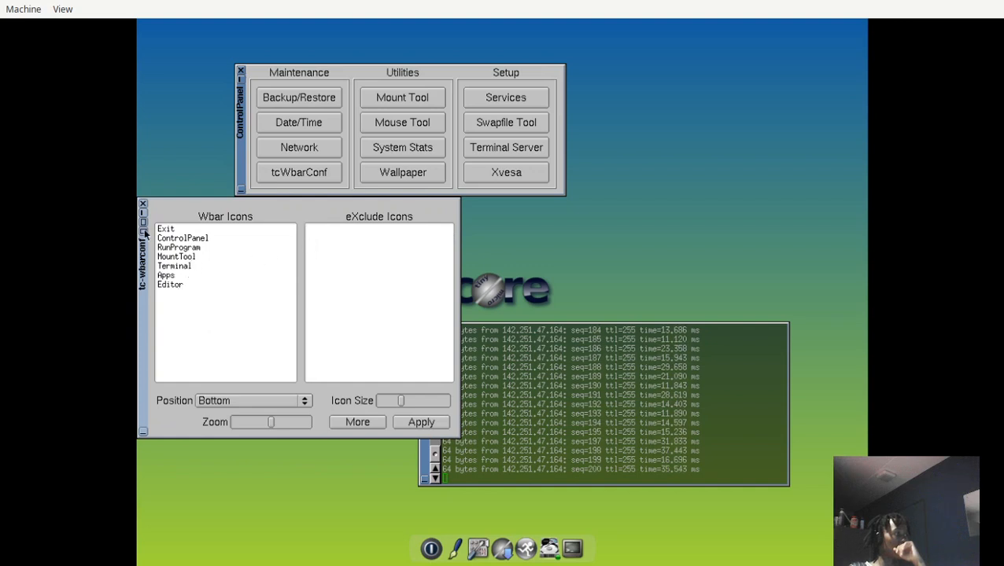
Examine the additional wbar options and the current wbar command line in tcWbarConf.
left_click_drag(137, 301, 165, 309)
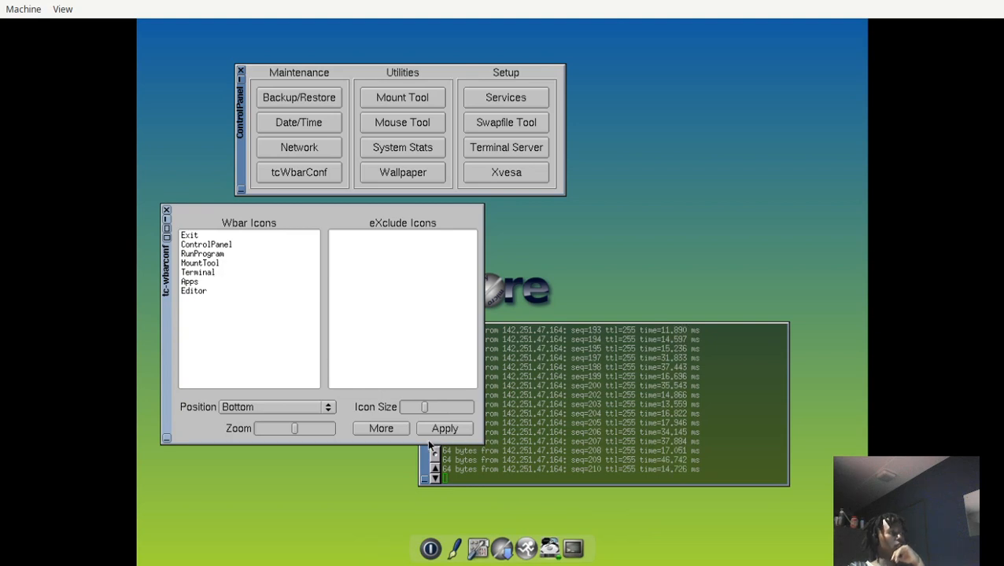
left_click(381, 428)
scroll(322, 298, "down", 3)
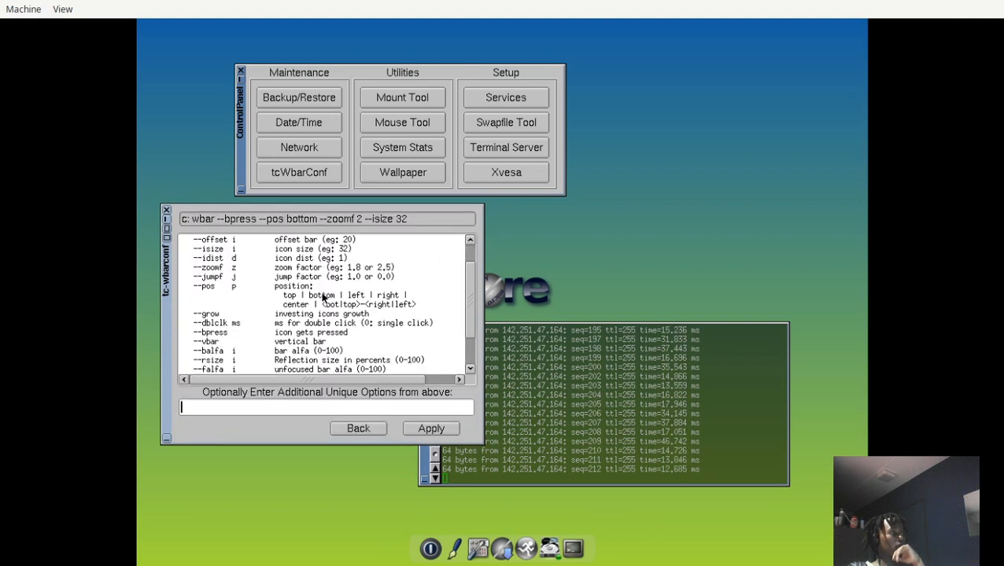
scroll(327, 275, "up", 3)
scroll(330, 259, "down", 4)
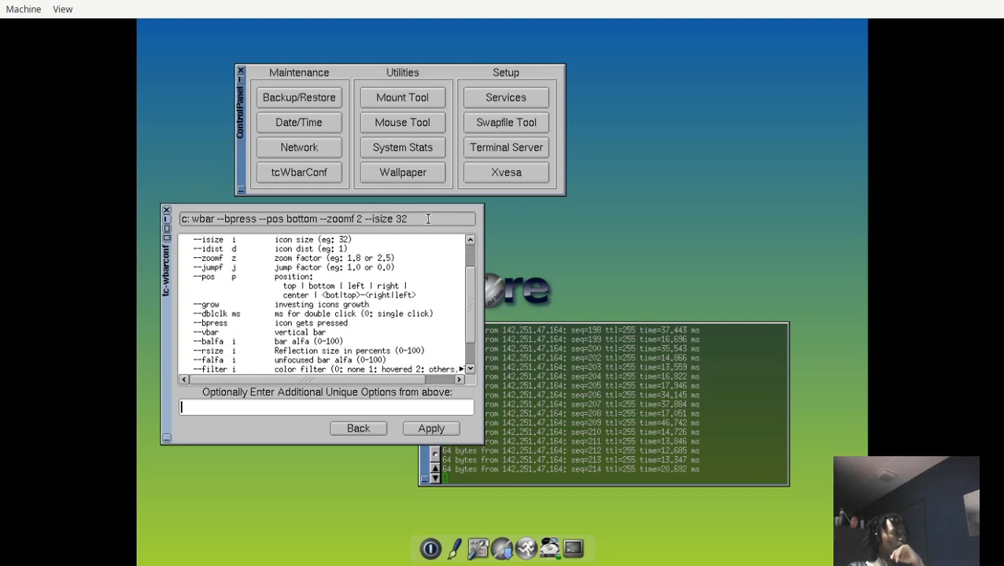
left_click_drag(428, 219, 158, 226)
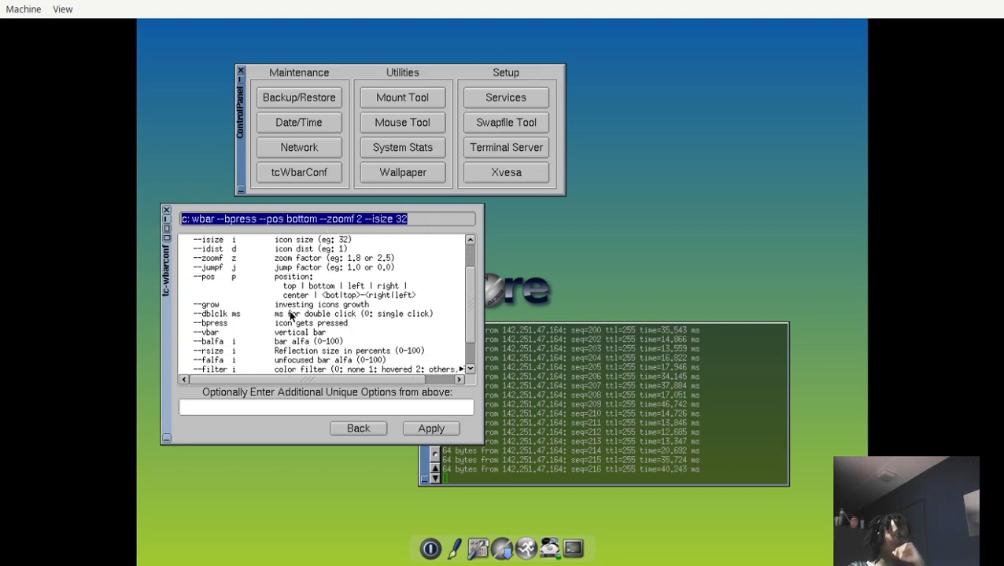
scroll(290, 316, "down", 4)
scroll(288, 319, "up", 3)
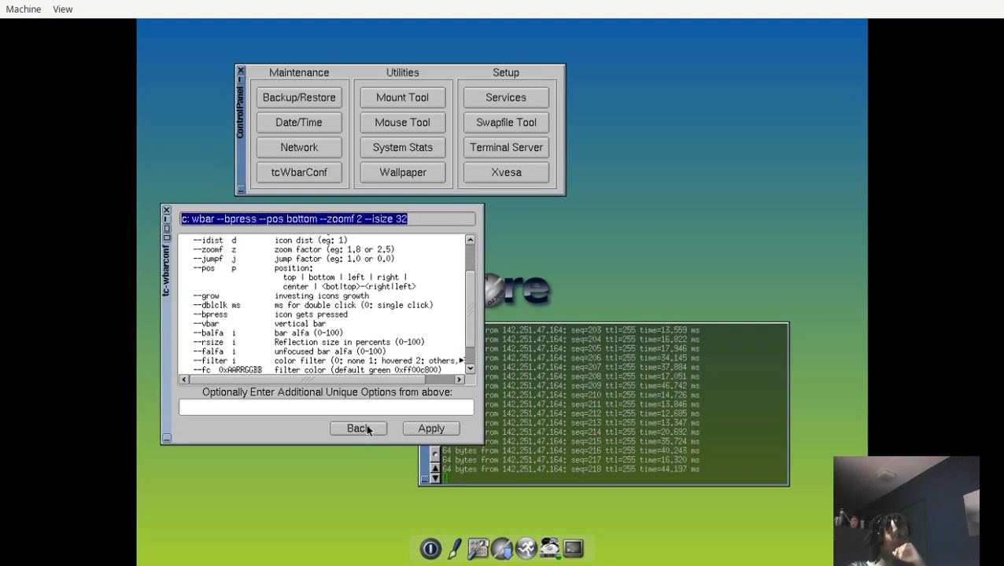
Return to the Wbar icon lists and apply the new icon order to the dock.
left_click(359, 429)
left_click(443, 431)
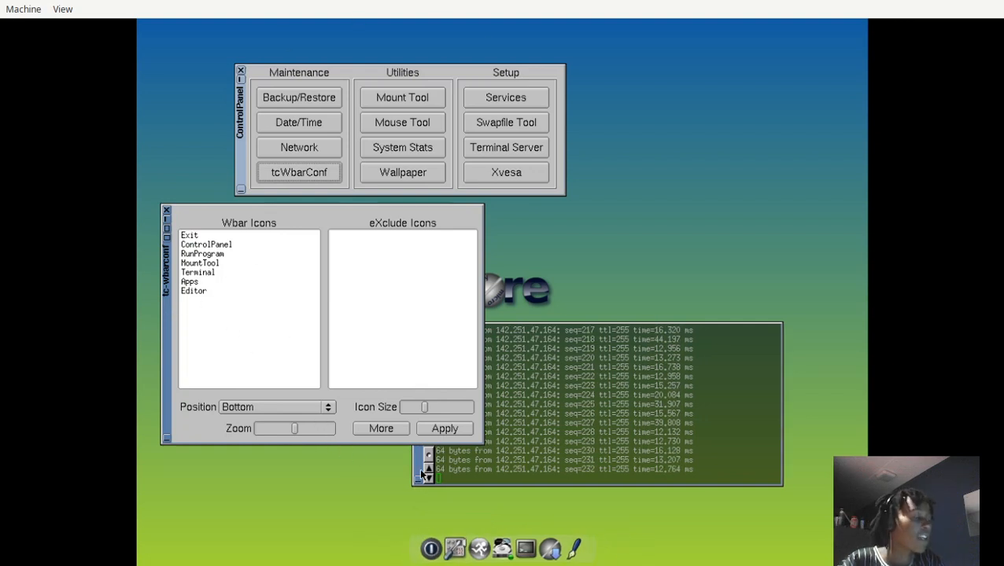
left_click_drag(446, 469, 524, 432)
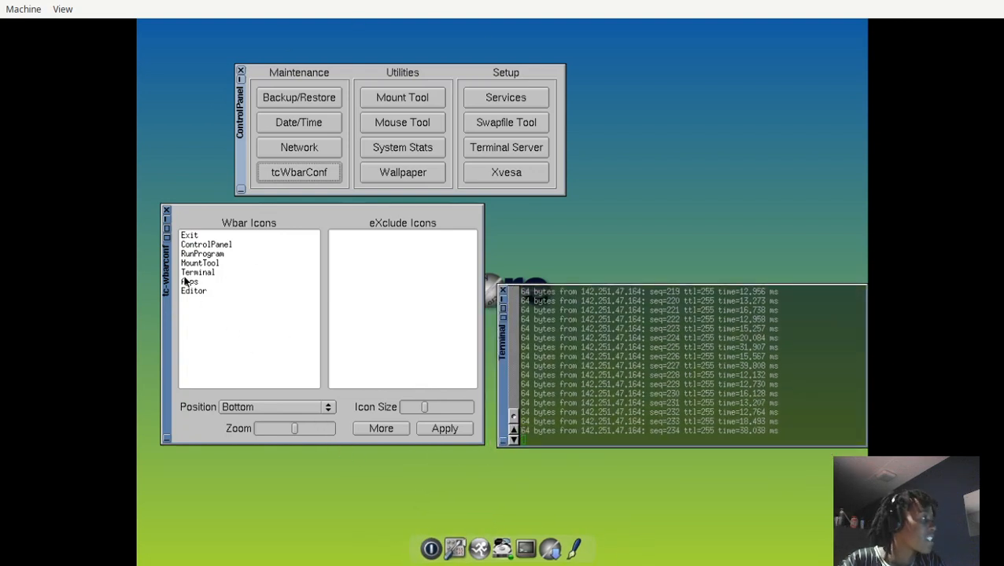
left_click_drag(166, 297, 163, 417)
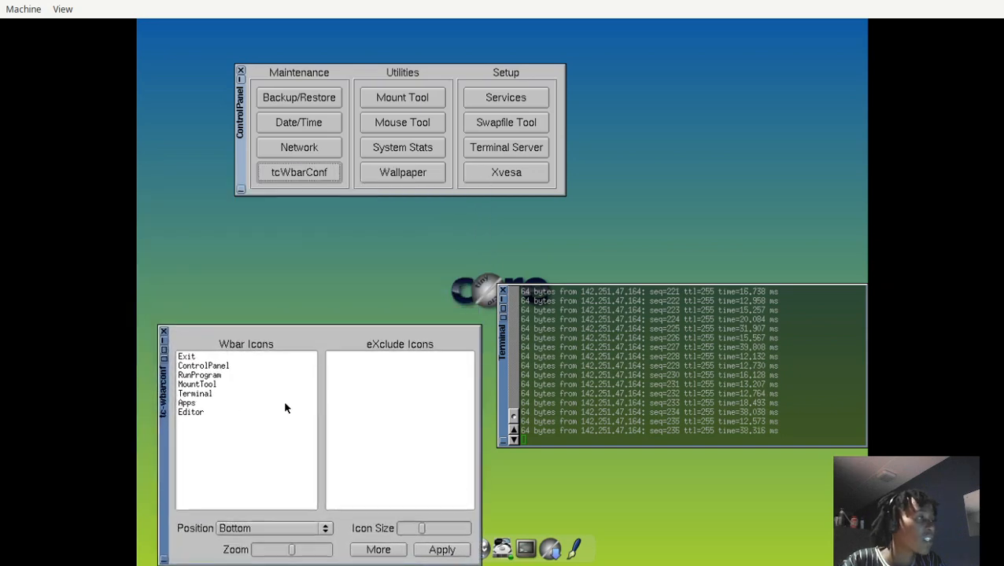
left_click_drag(492, 384, 487, 310)
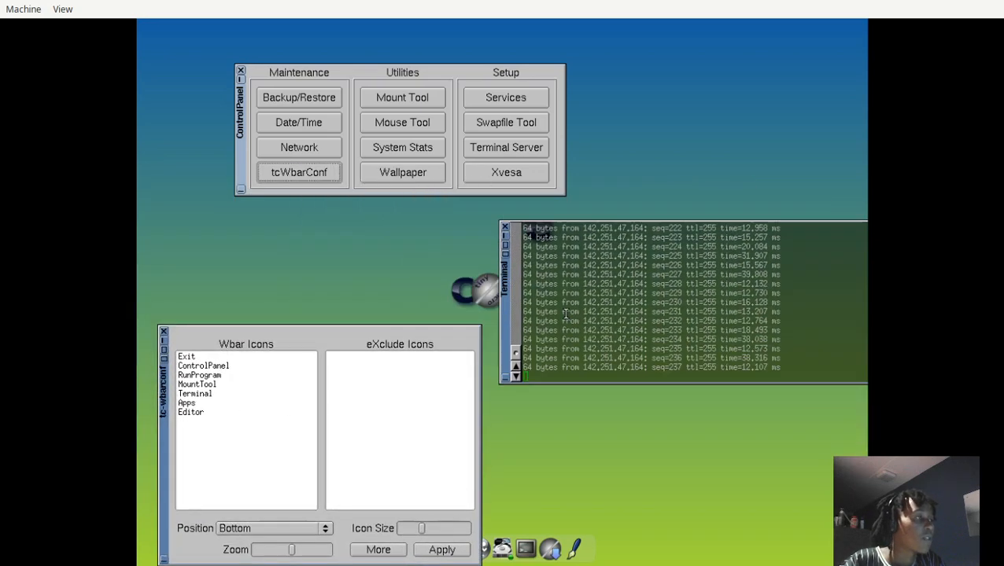
key("ctrl+c")
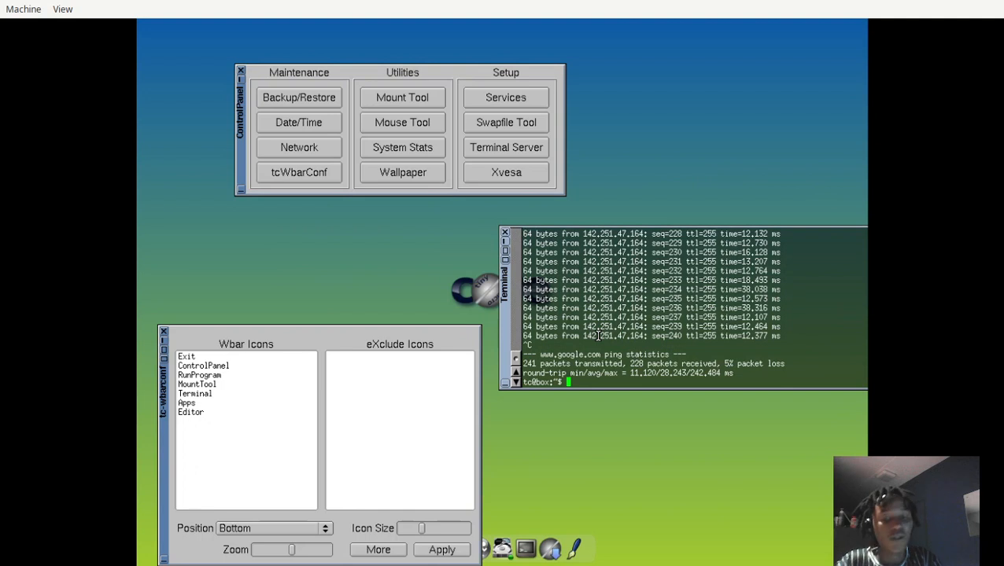
type("unamr")
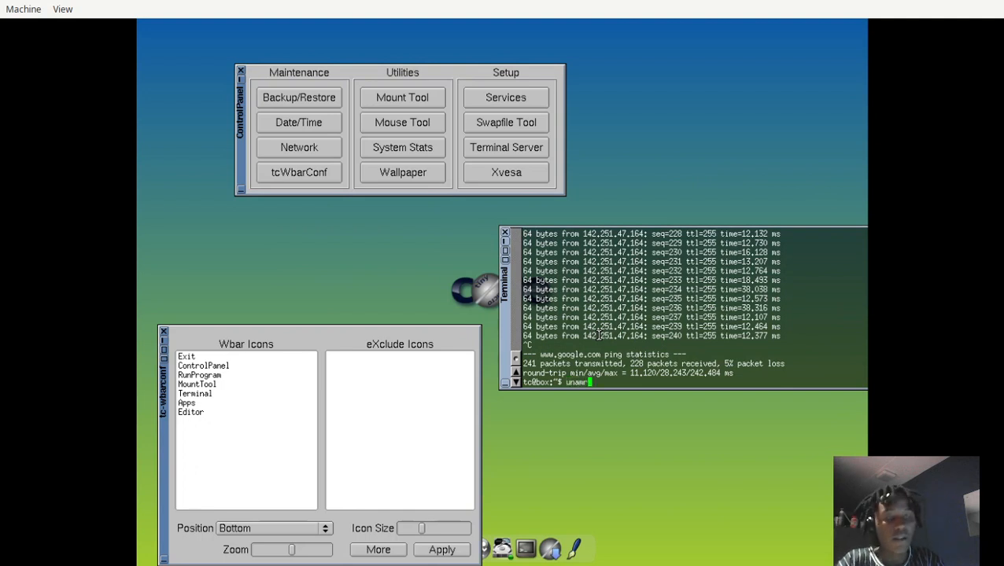
key("Return")
key("Up")
key("Return")
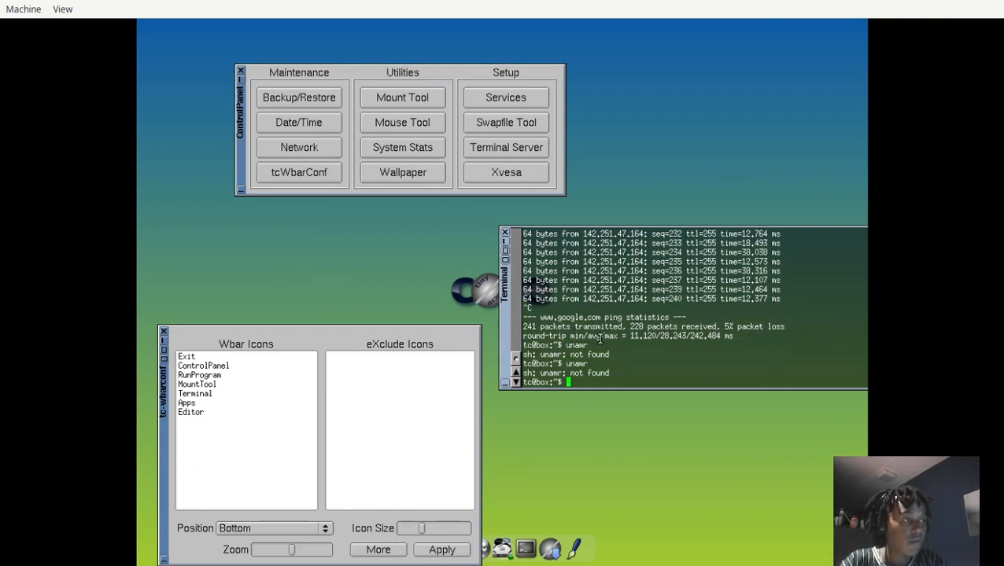
Print the operating system name with uname and the full system information with uname -a in the terminal.
type("uname")
key("Return")
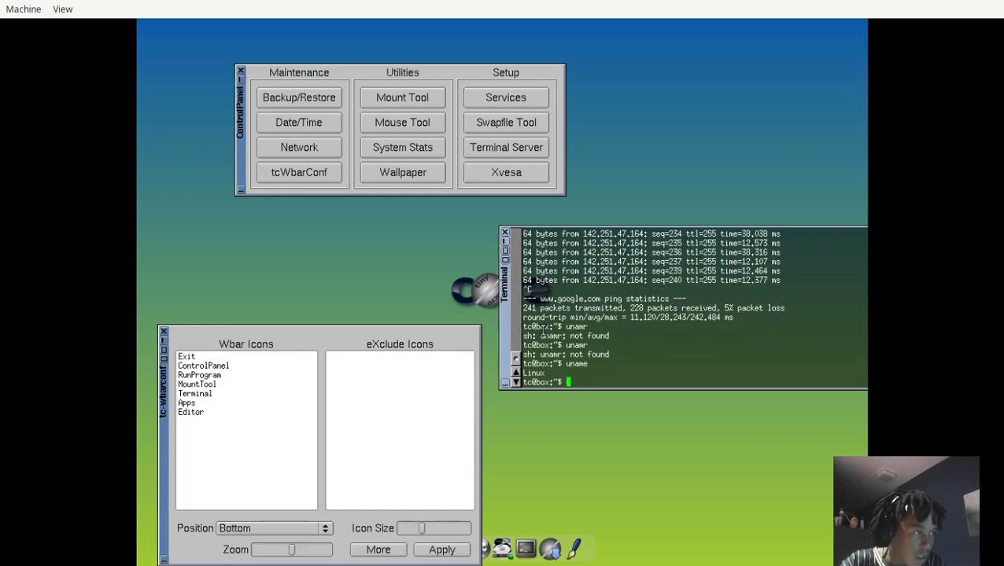
type("uname -a")
key("Return")
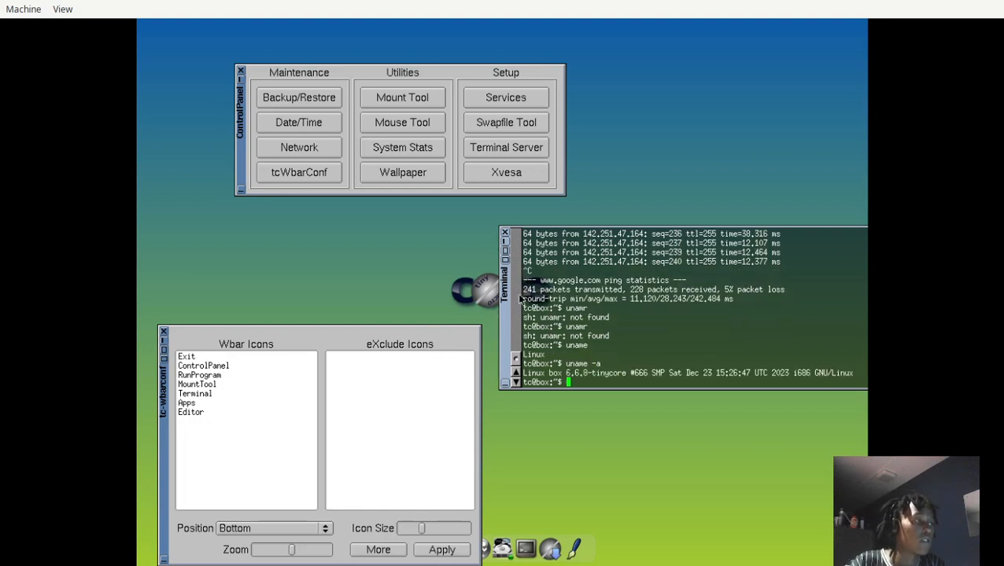
Move the terminal fully back onto the desktop and raise the tc-wbarconf window clear of the dock.
left_click_drag(504, 303, 377, 312)
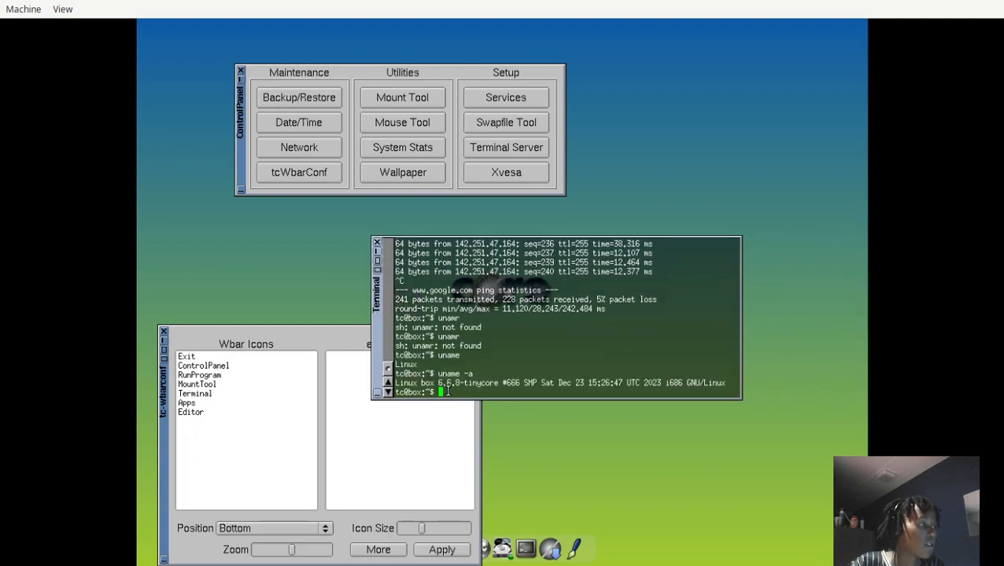
left_click_drag(466, 392, 478, 382)
left_click(475, 382)
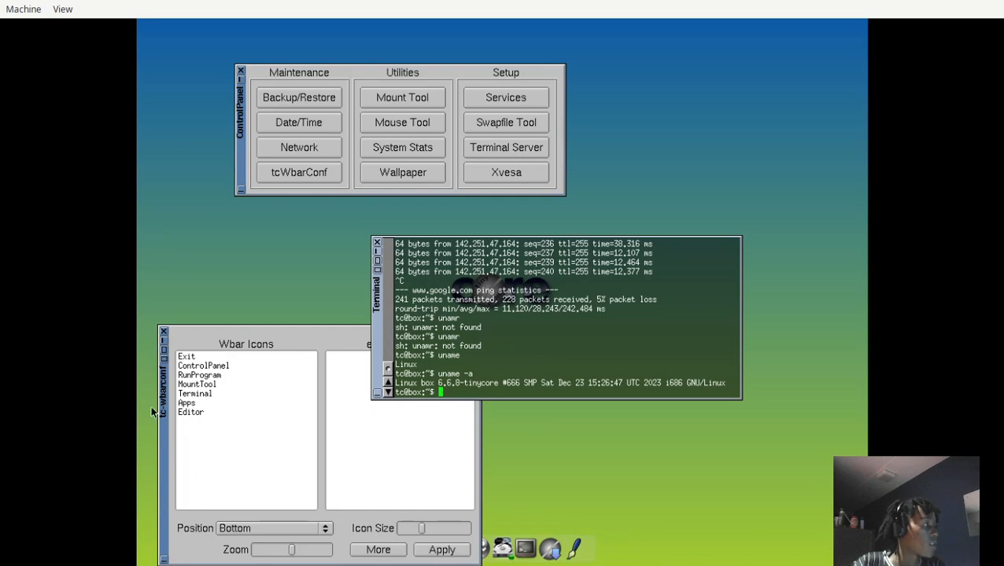
left_click_drag(161, 411, 175, 275)
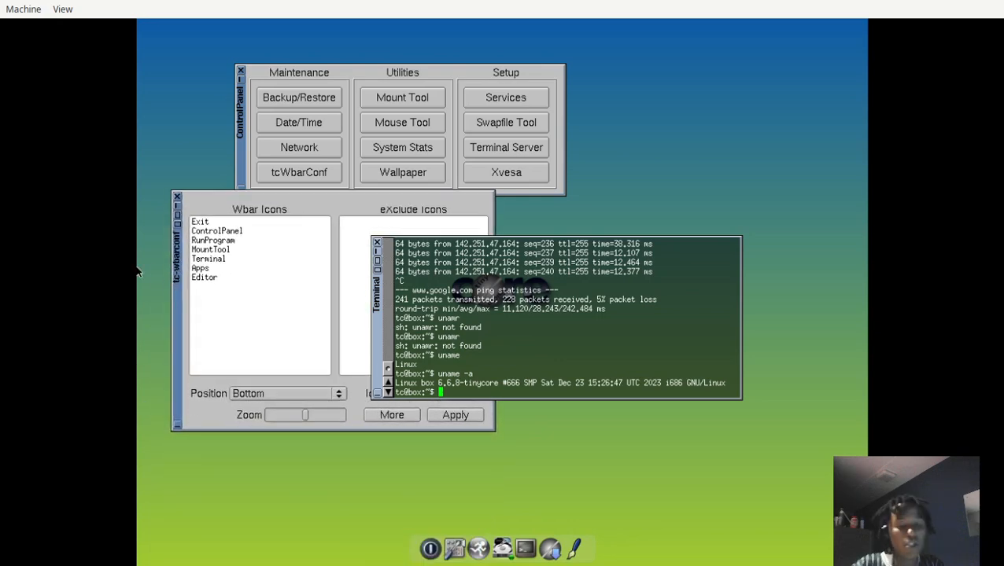
Toggle the virtual machine's full-screen display and open the TinyCore desktop menu.
key("ctrl+alt+f")
key("ctrl+alt+f")
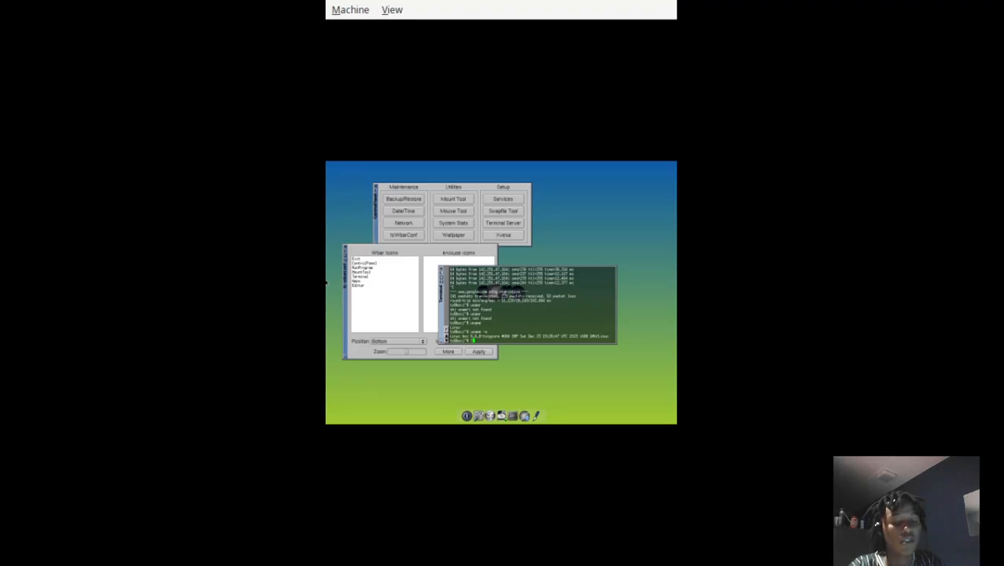
right_click(415, 164)
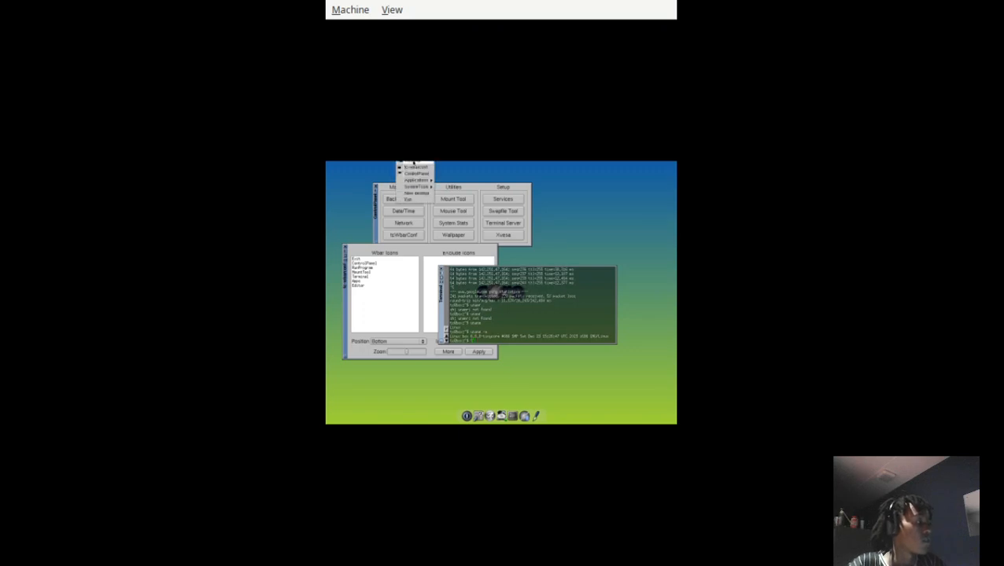